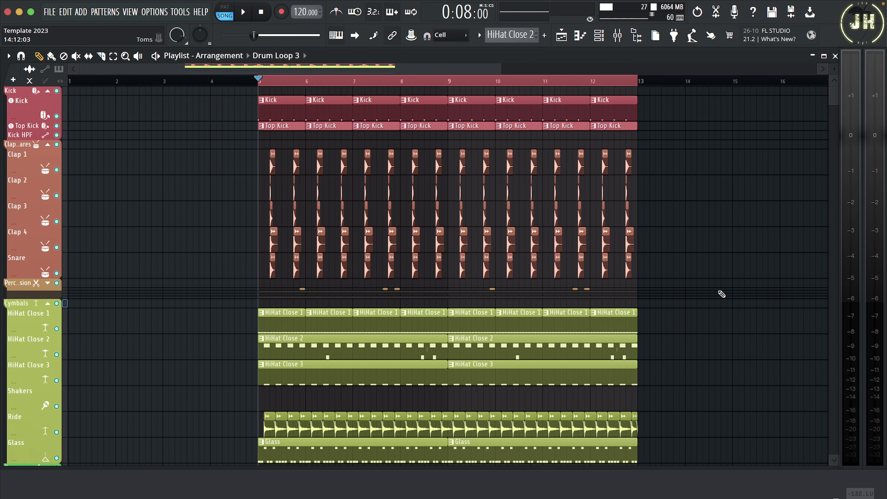
- Solo the Claps & Snares bus in the mixer and load D Randomness in its second effect slot
key("space")
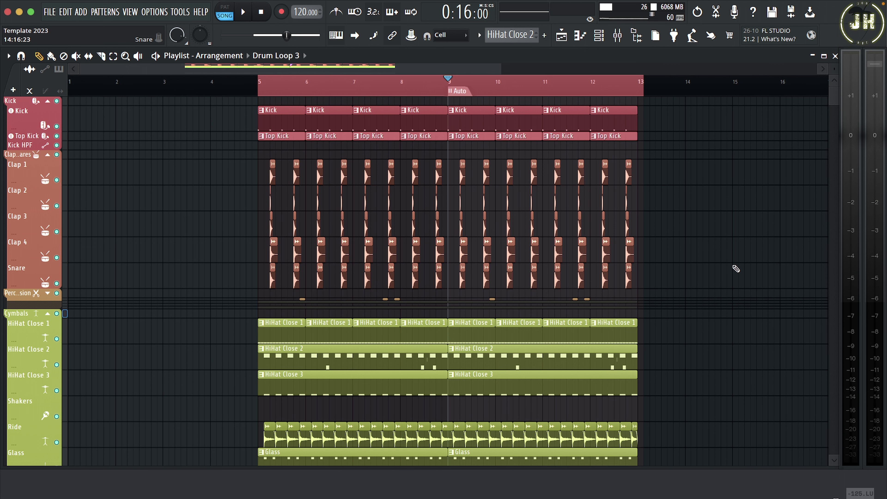
key("F9")
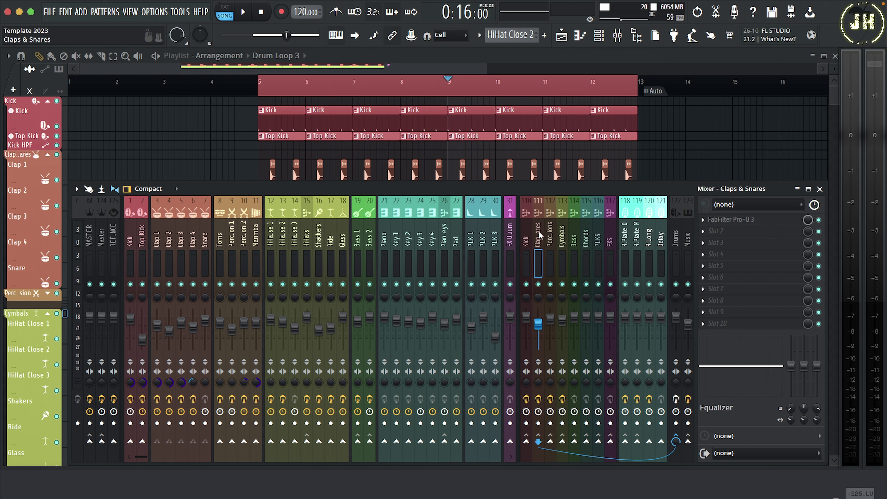
right_click(539, 284)
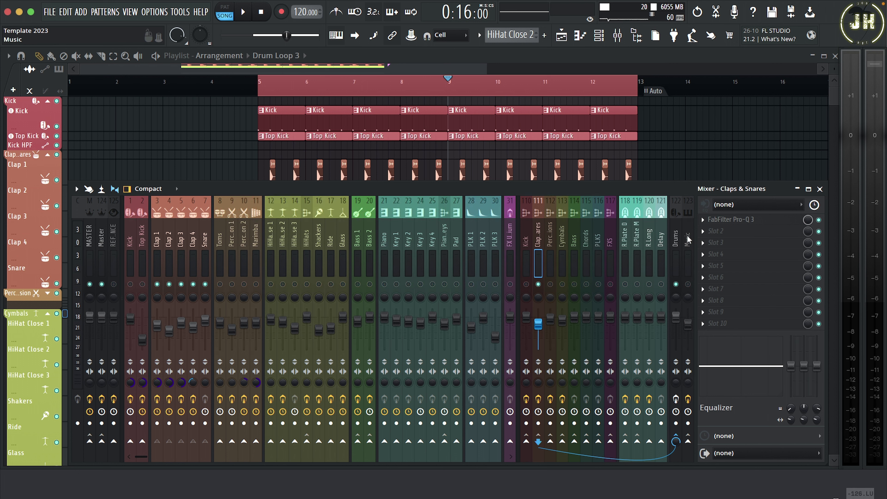
left_click(708, 231)
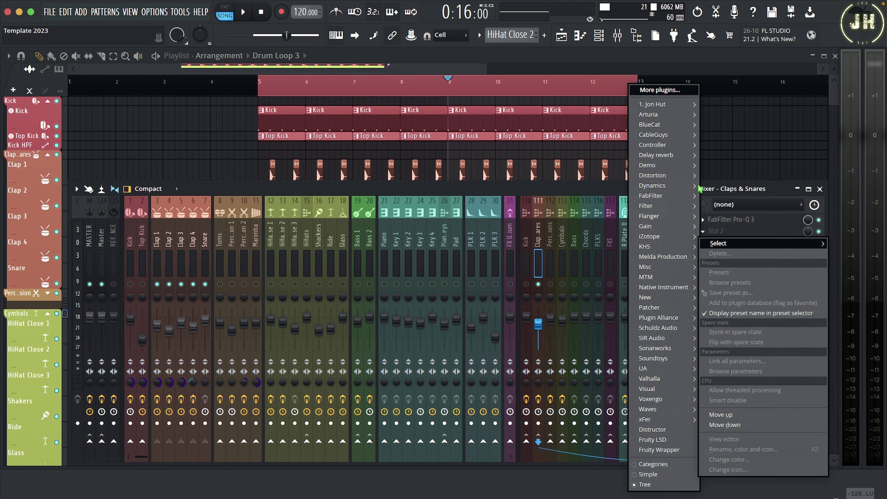
mouse_move(643, 105)
left_click(591, 104)
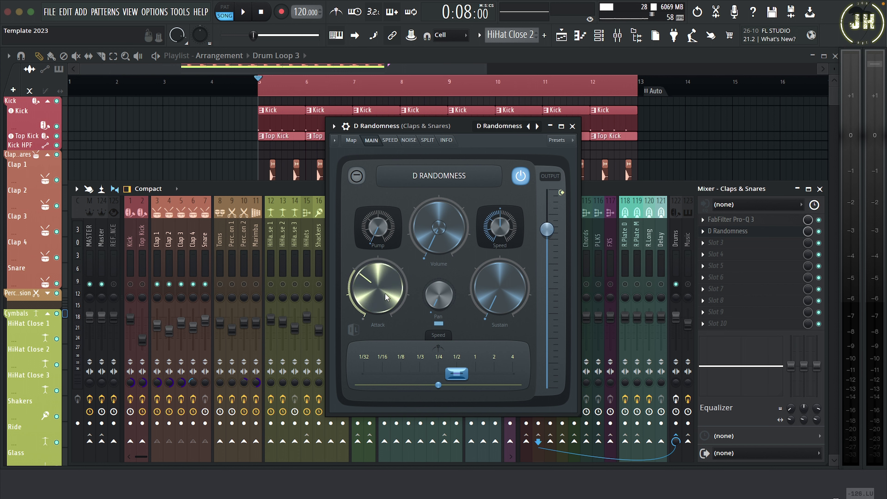
- Adjust the D Randomness Sustain and Attack amounts for the claps during playback and enable the circled-minus option
left_click_drag(502, 293, 502, 273)
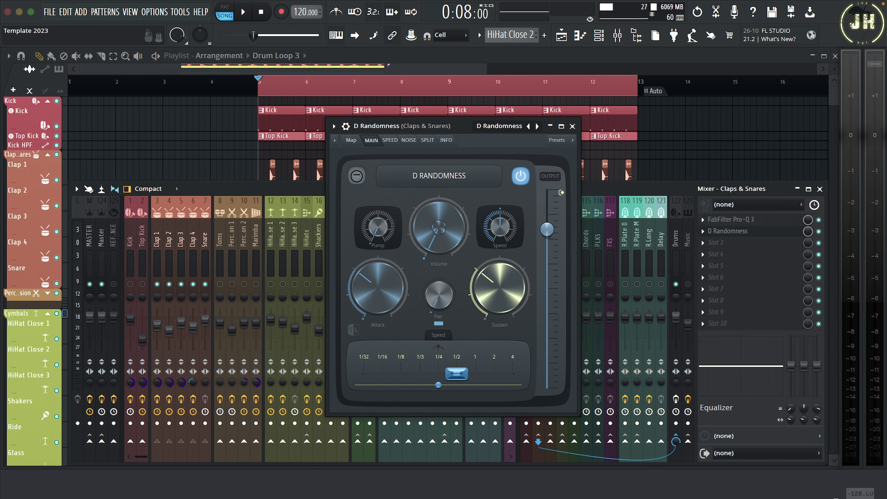
key("space")
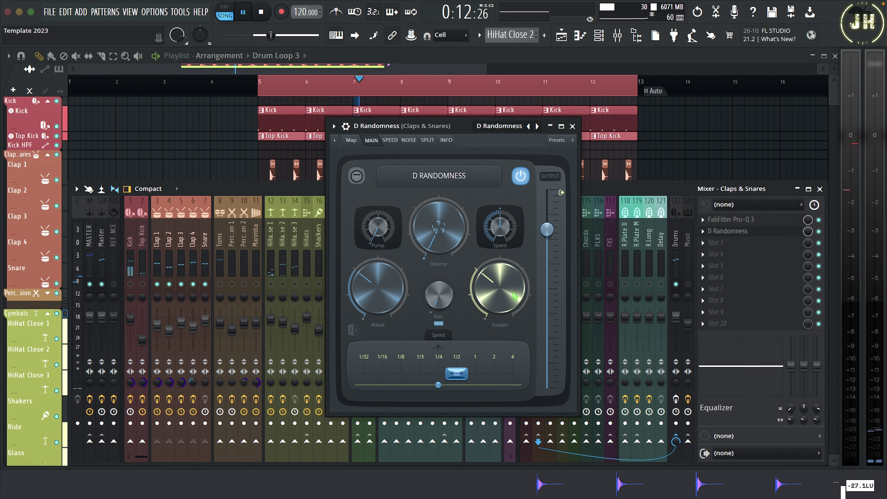
left_click_drag(379, 282, 379, 291)
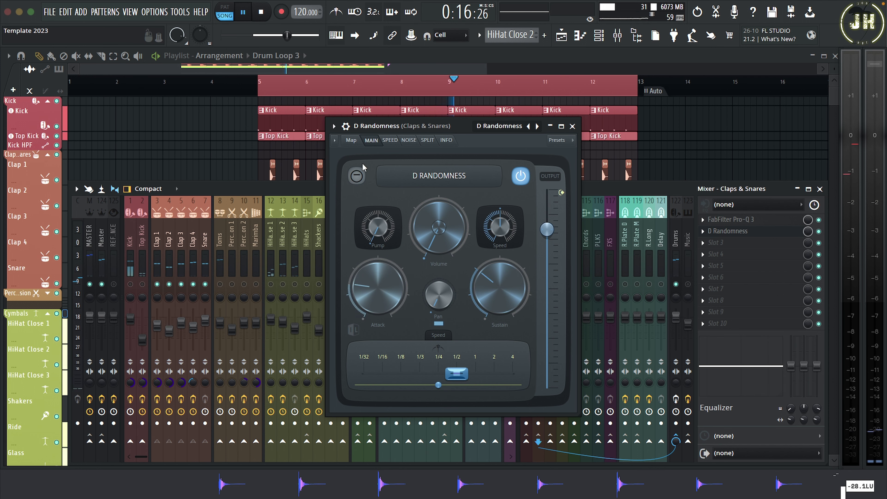
left_click(361, 177)
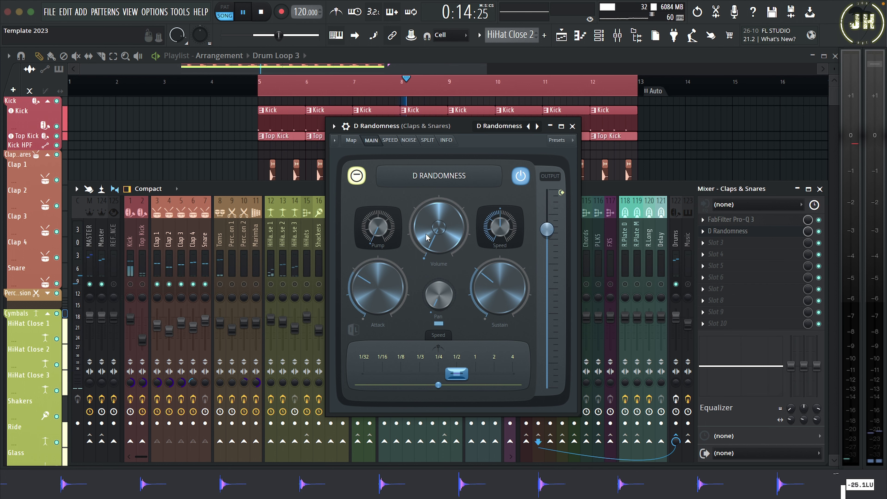
- Fine-tune the Volume, Pump and Speed amounts in D Randomness on Claps & Snares while the loop plays
left_click_drag(428, 234, 427, 233)
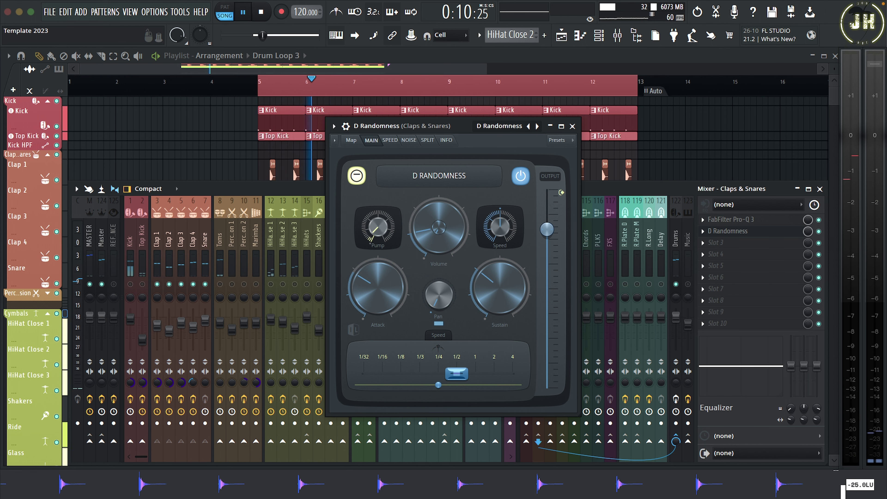
mouse_move(383, 229)
left_mouse_down()
mouse_move(383, 215)
mouse_move(383, 231)
left_mouse_up()
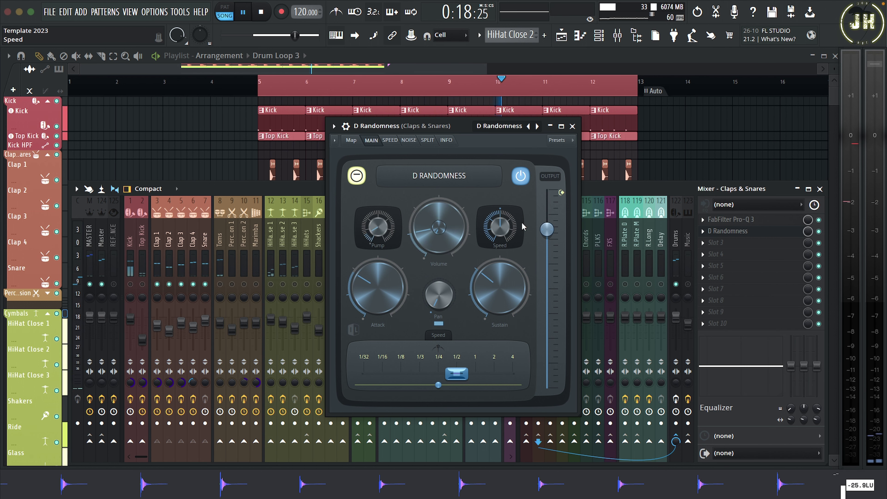
left_click_drag(500, 227, 500, 220)
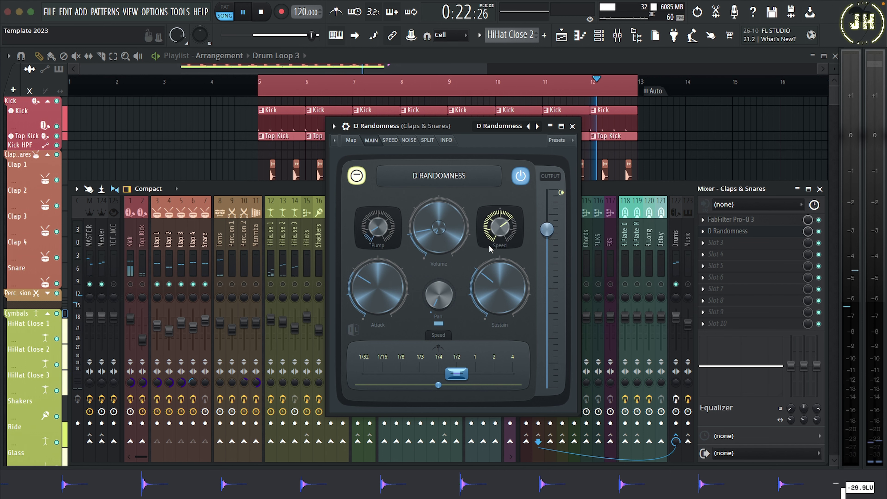
key("space")
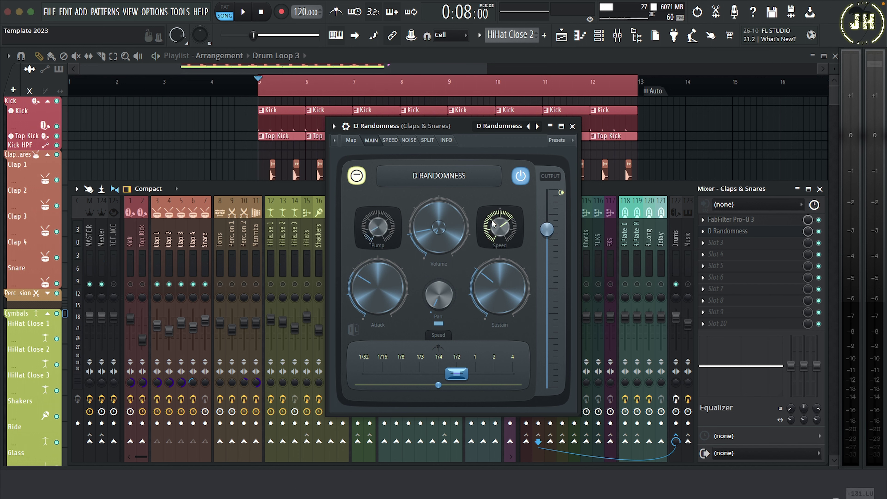
- Enable the Noise layer for the claps, lower its Level, adjust its Tension and lengthen its Decay during playback
left_click(410, 140)
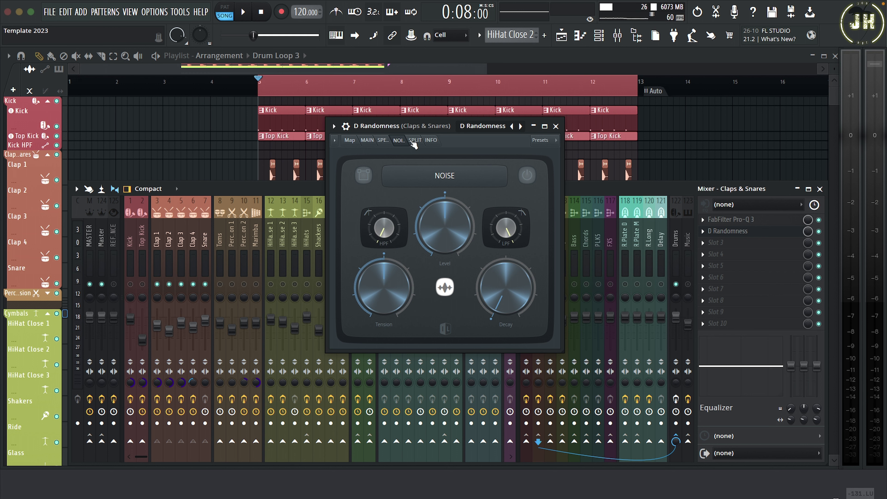
key("space")
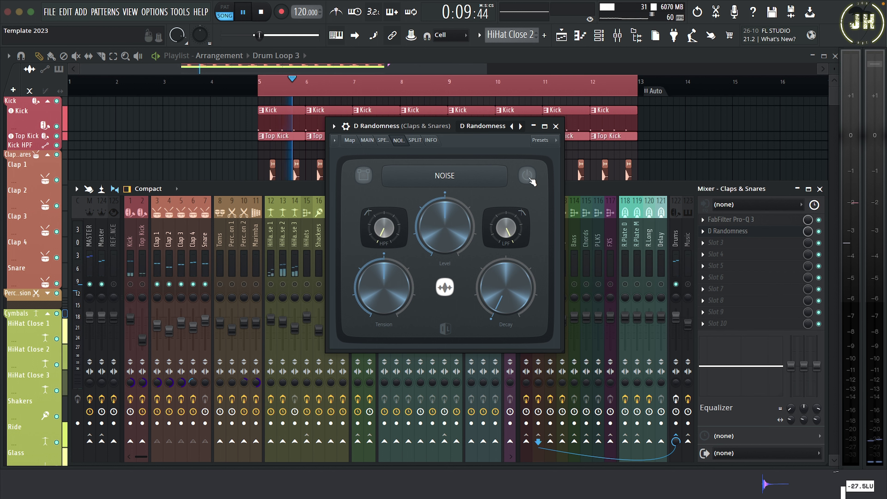
left_click(528, 176)
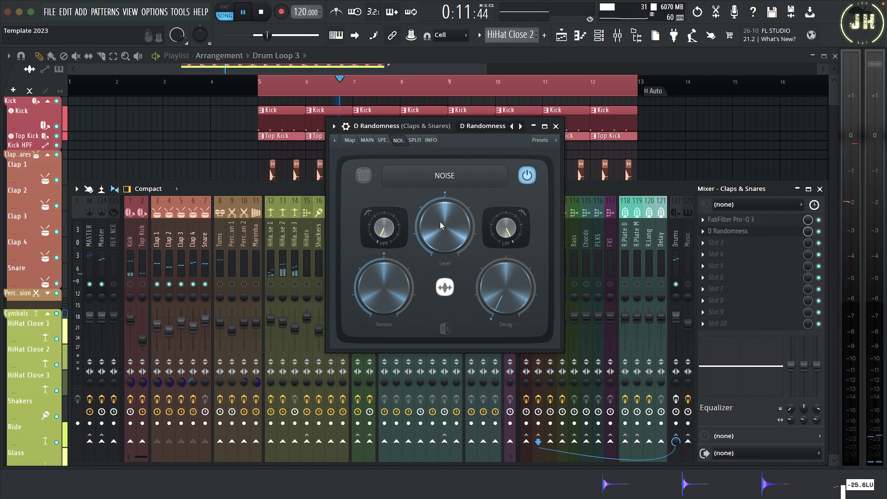
left_click_drag(440, 218, 440, 232)
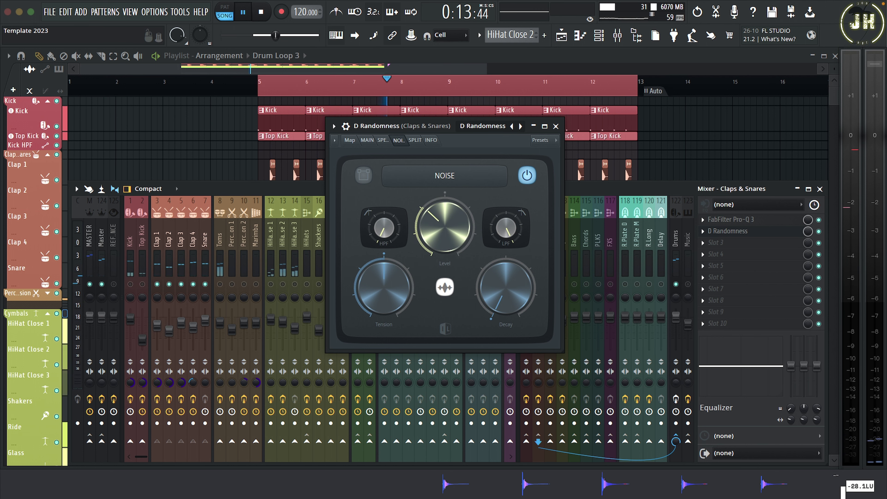
left_click_drag(384, 287, 383, 280)
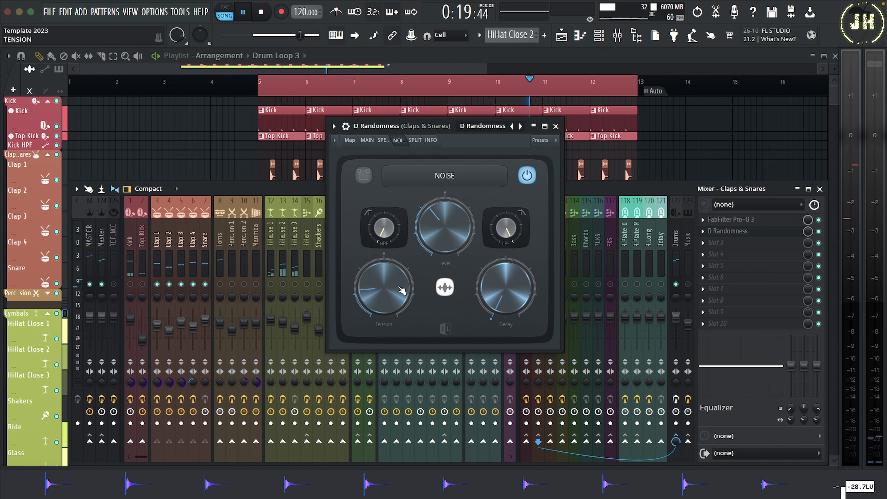
left_click_drag(491, 297, 491, 268)
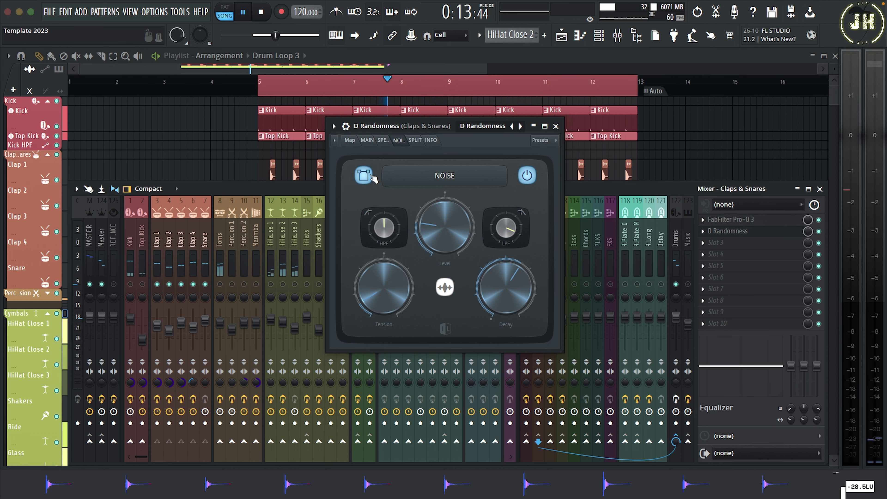
key("space")
- Compare the claps with D Randomness bypassed and re-enabled during playback, and close the plugin
left_click(370, 141)
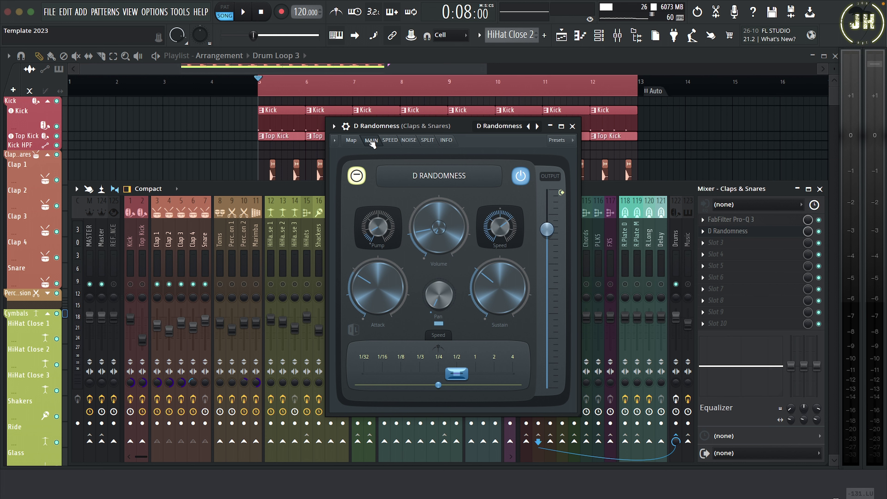
left_click(521, 176)
key("space")
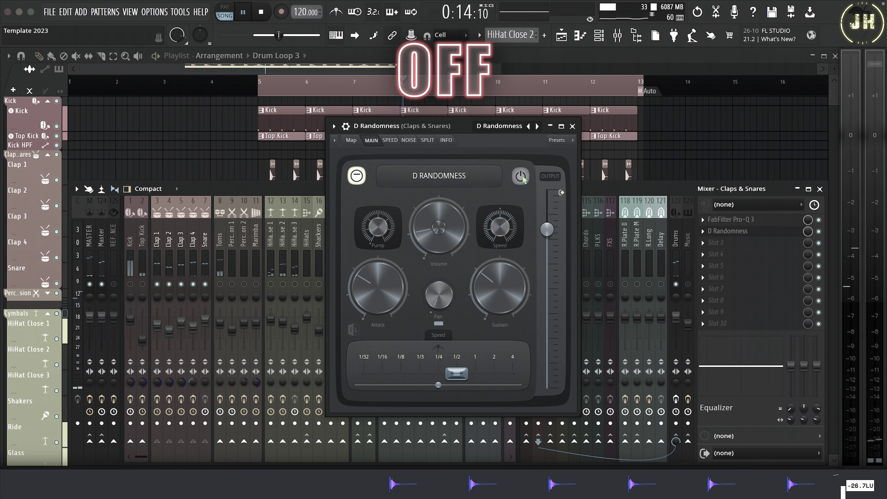
left_click(520, 176)
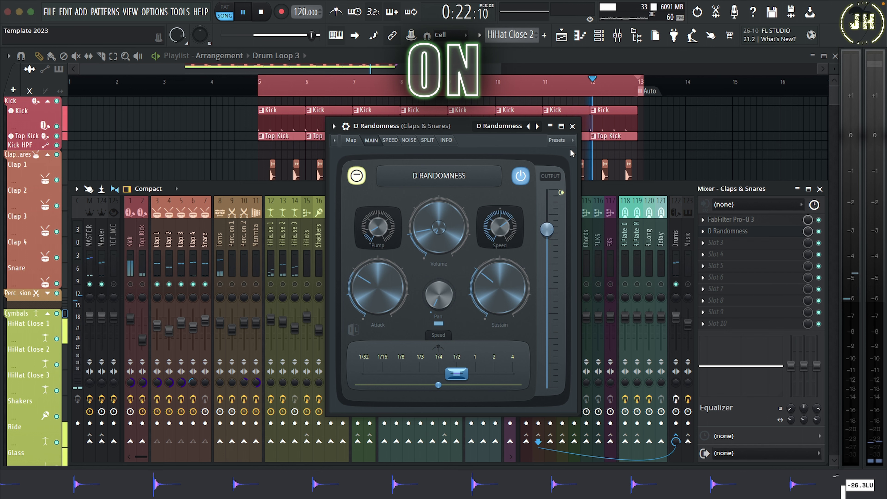
key("space")
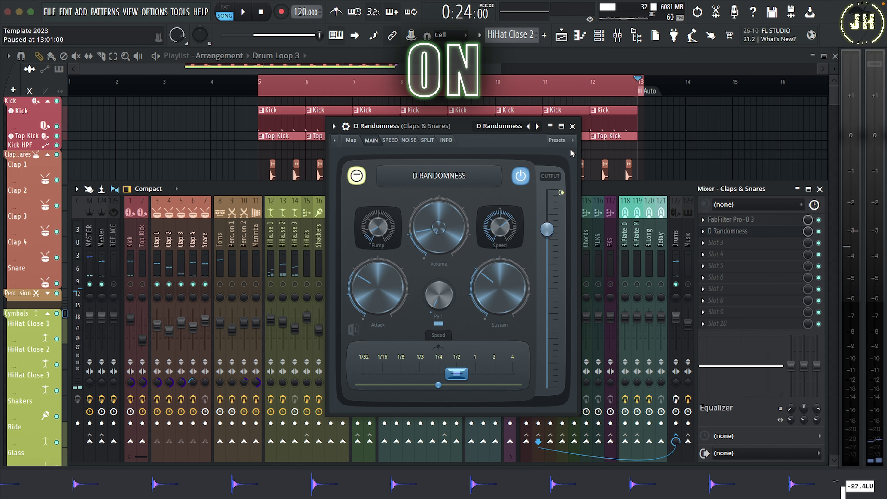
left_click(572, 126)
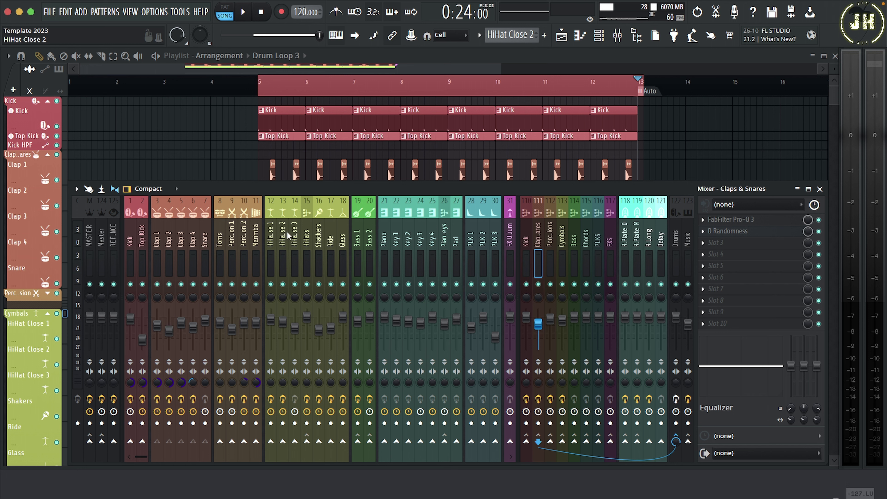
- Apply D Randomness to HiHat Close 1 at a 1/16 rate, raising Attack and Sustain and adjusting Speed during playback
left_click(270, 237)
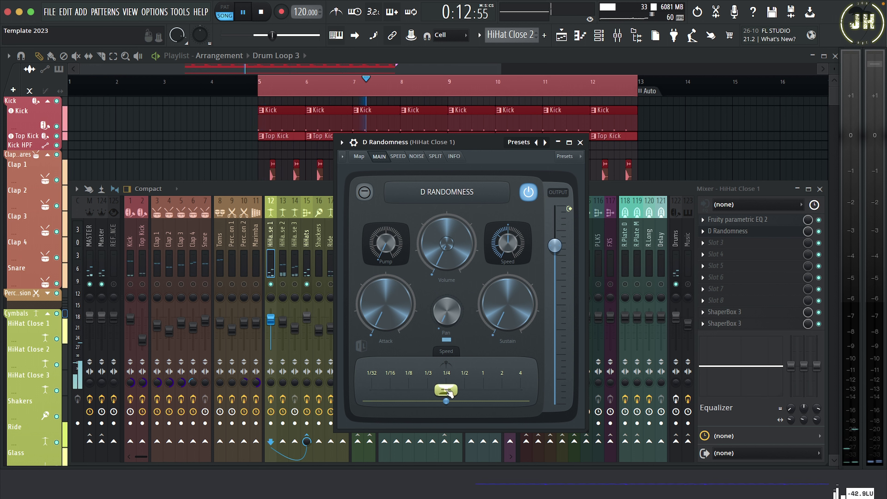
left_click_drag(450, 393, 391, 391)
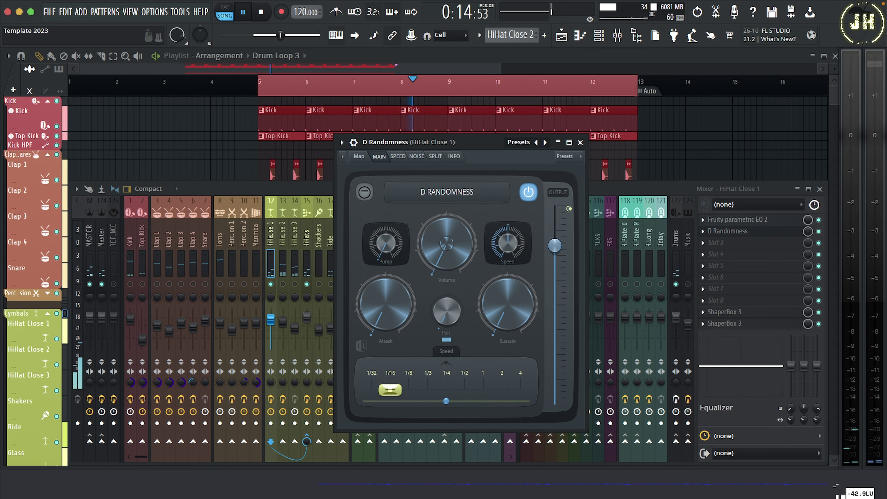
left_click_drag(387, 307, 387, 297)
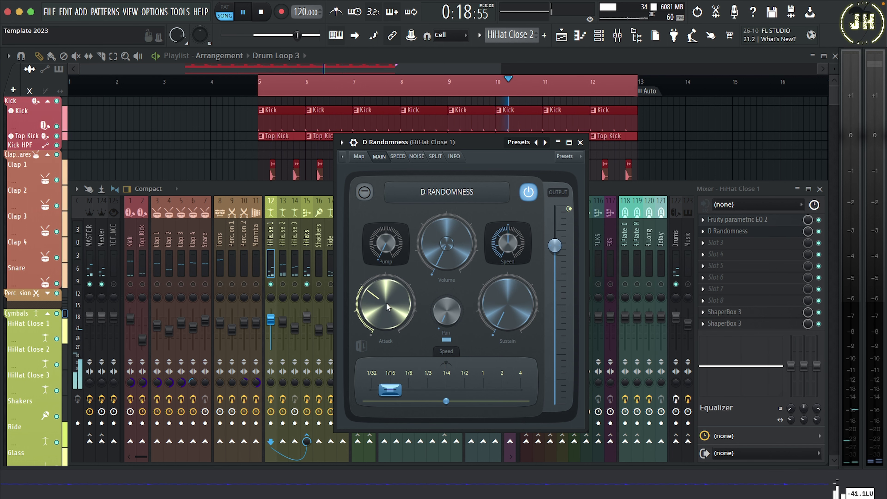
left_click_drag(507, 309, 507, 295)
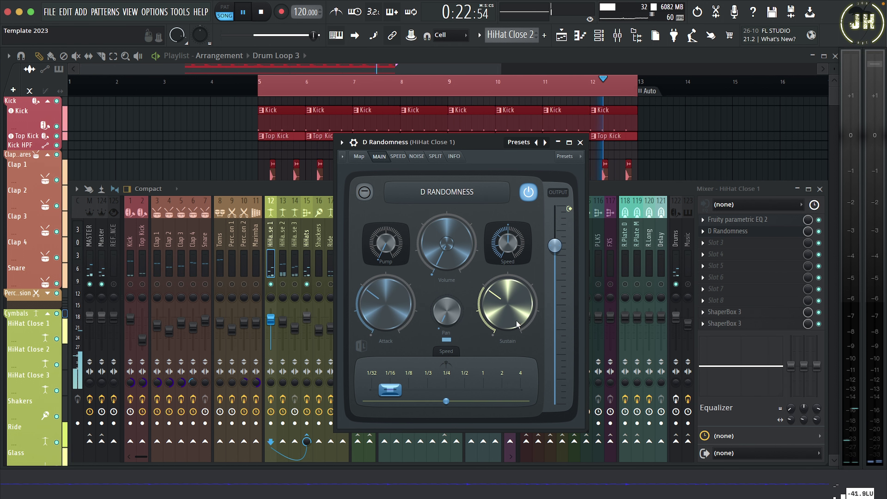
left_click_drag(508, 244, 508, 230)
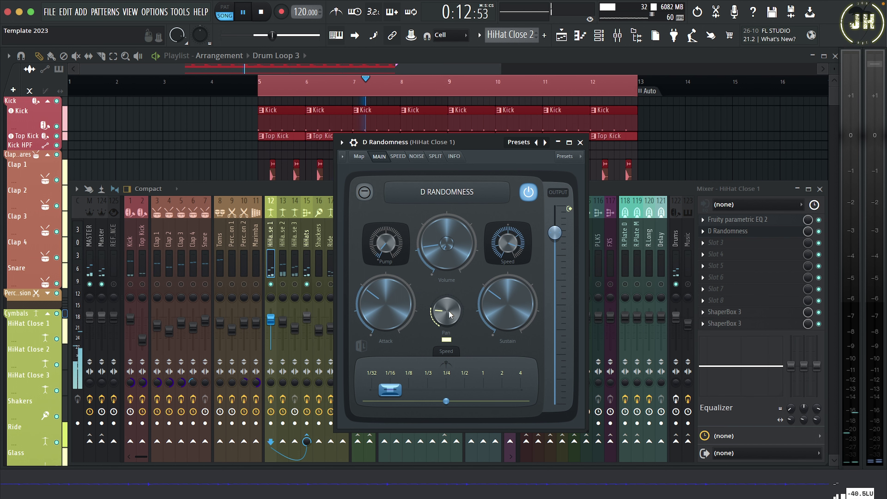
key("space")
key("Escape")
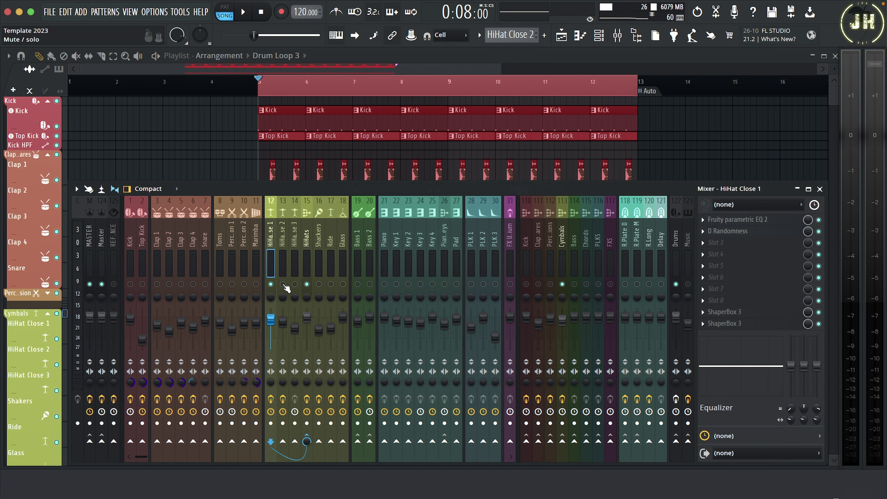
- Solo HiHat Close 2 and apply D Randomness to it, raising the Sustain, Speed and Attack amounts during playback
left_click(283, 285)
key("space")
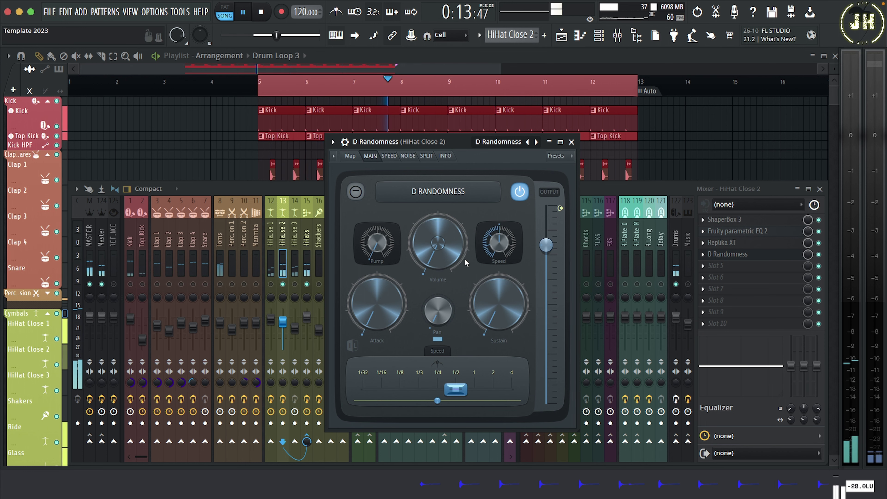
left_click_drag(503, 314, 500, 255)
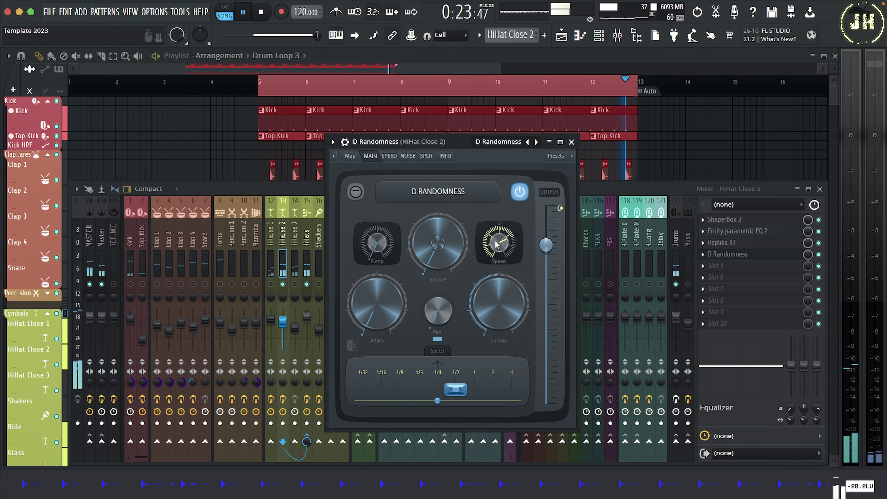
left_click_drag(377, 309, 377, 297)
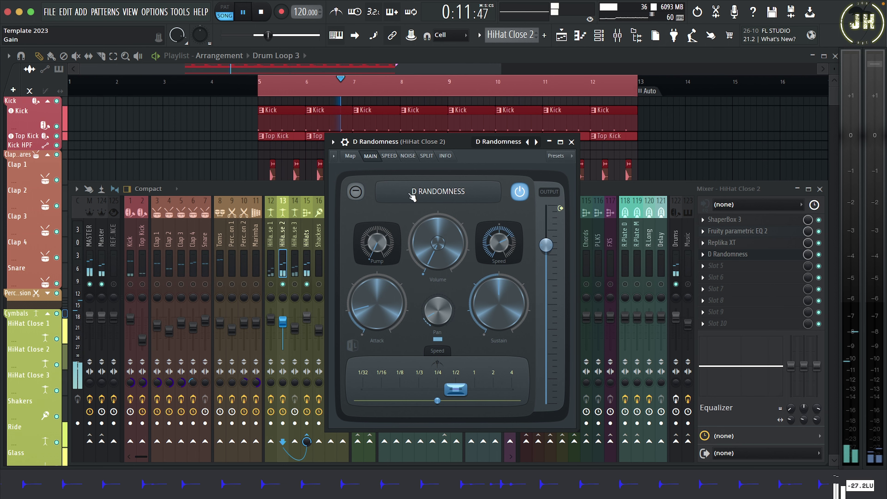
- Enable the Noise layer for HiHat Close 2, lower its Tension and Level, and lengthen its Decay during playback
left_click(409, 156)
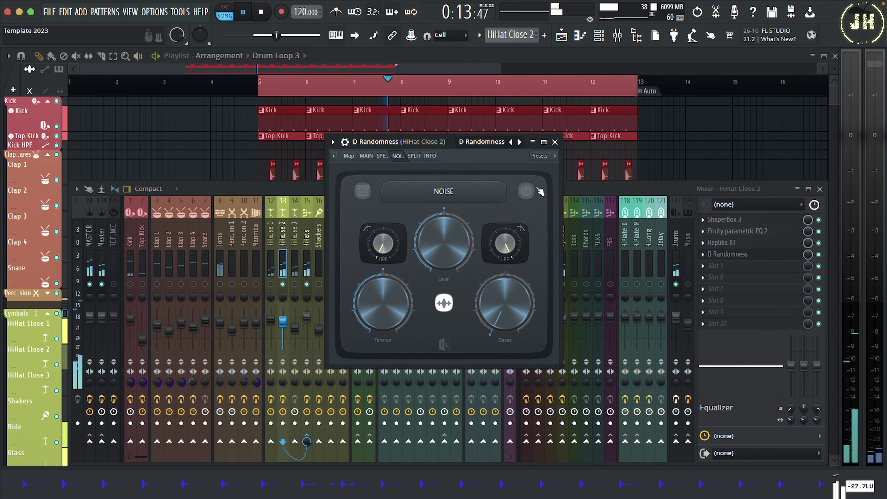
left_click(527, 190)
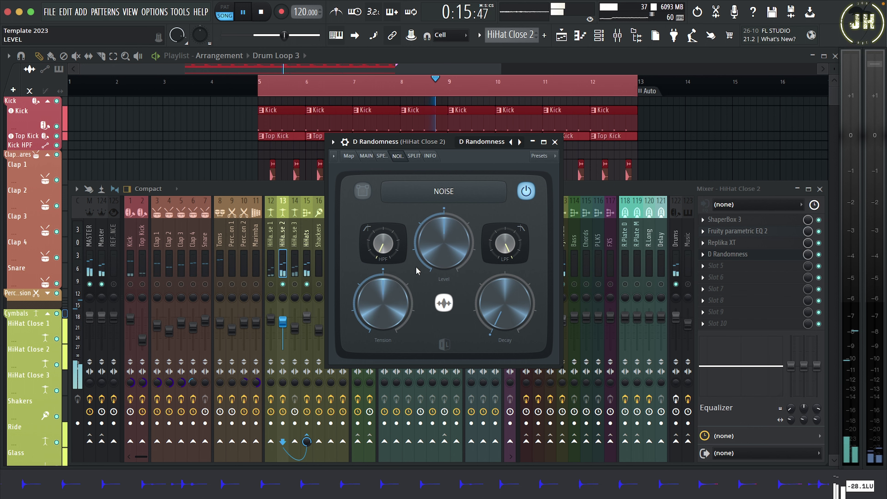
left_click_drag(383, 303, 383, 324)
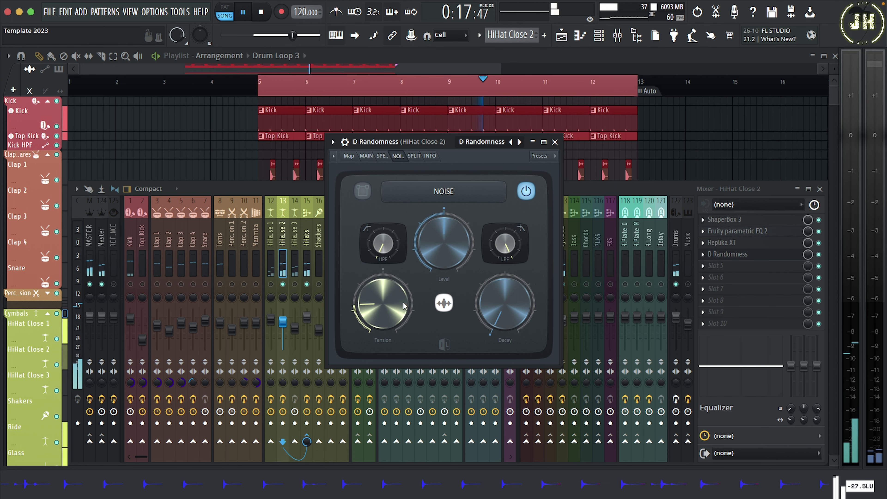
left_click_drag(444, 241, 445, 251)
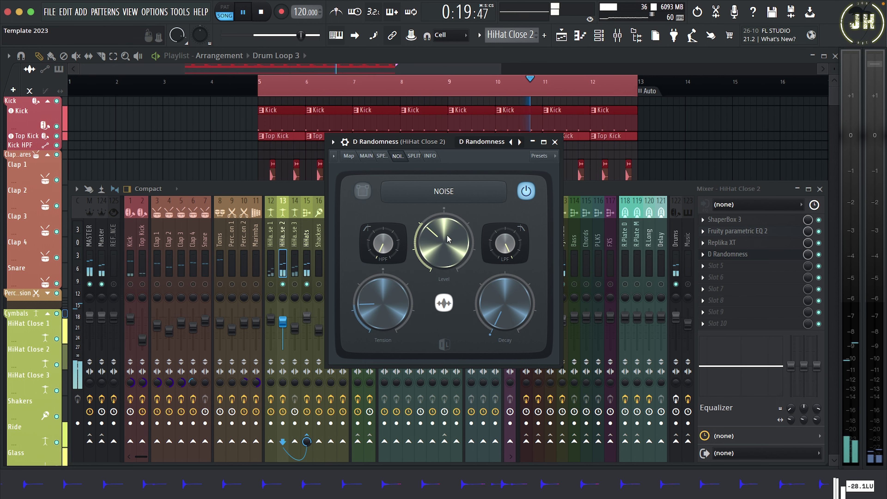
mouse_move(505, 303)
left_mouse_down()
mouse_move(505, 271)
mouse_move(501, 297)
left_mouse_up()
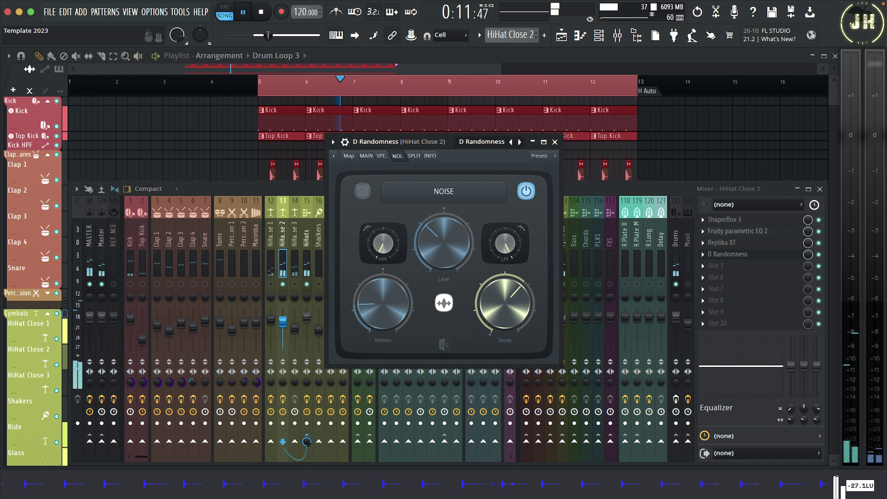
- Further lower the HiHat Close 2 noise Tension and Level, adjust its HPF and LPF filters, then stop playback and close the plugin
left_click_drag(388, 309, 388, 320)
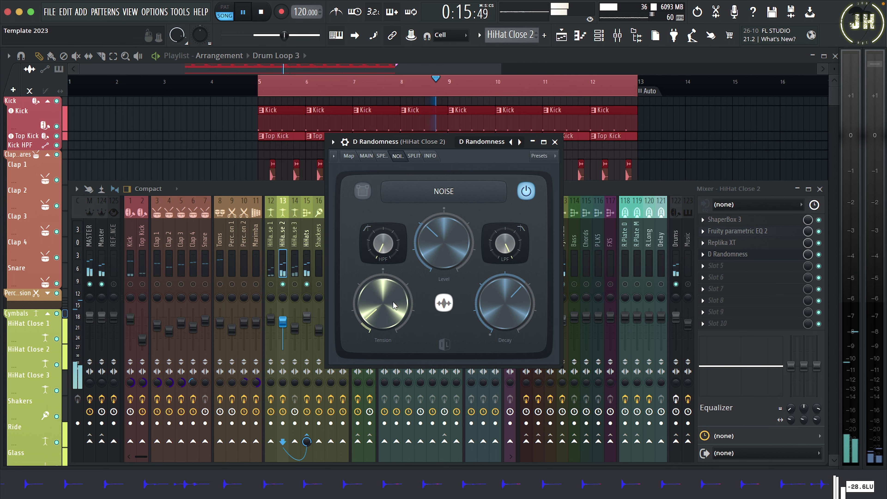
left_click_drag(444, 244, 444, 246)
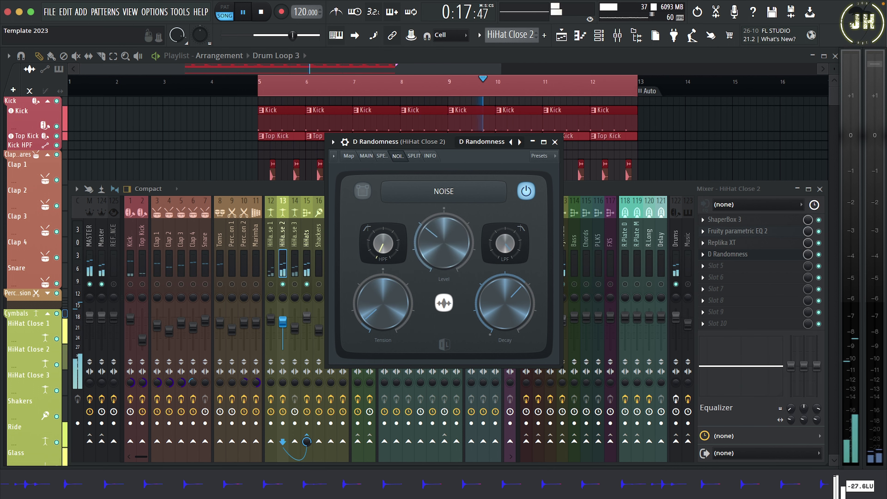
left_click_drag(384, 245, 384, 216)
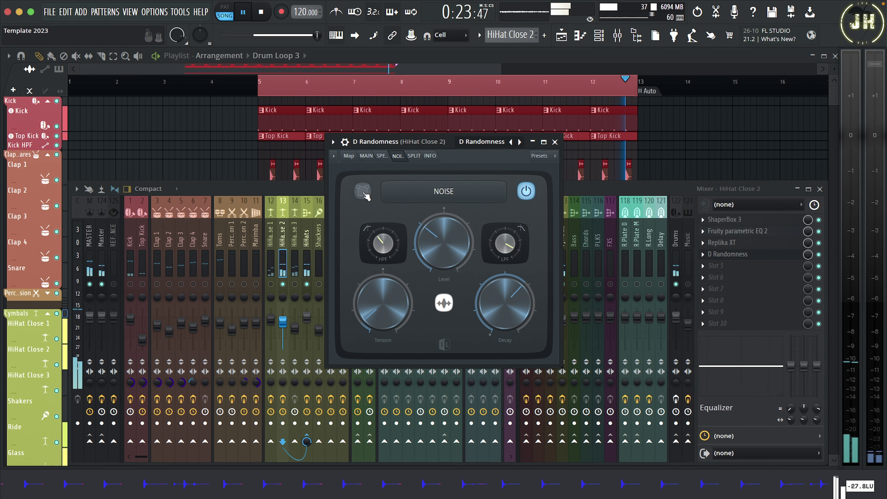
left_click(369, 157)
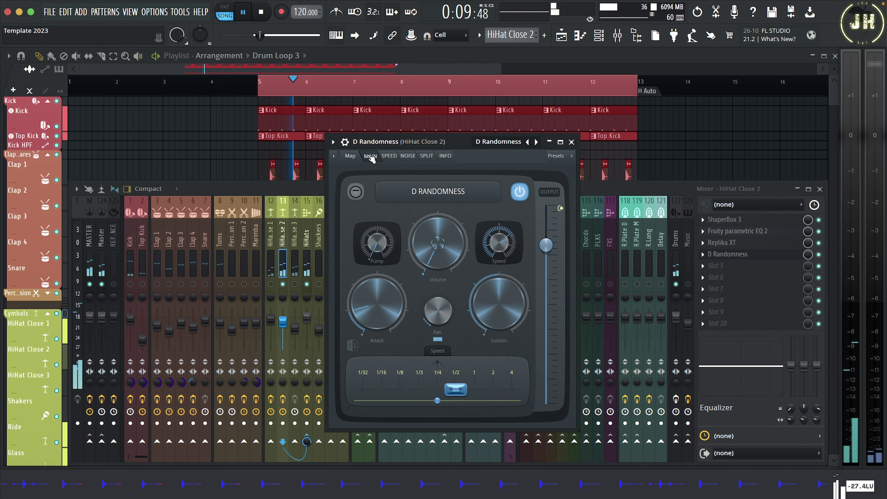
key("space")
key("Escape")
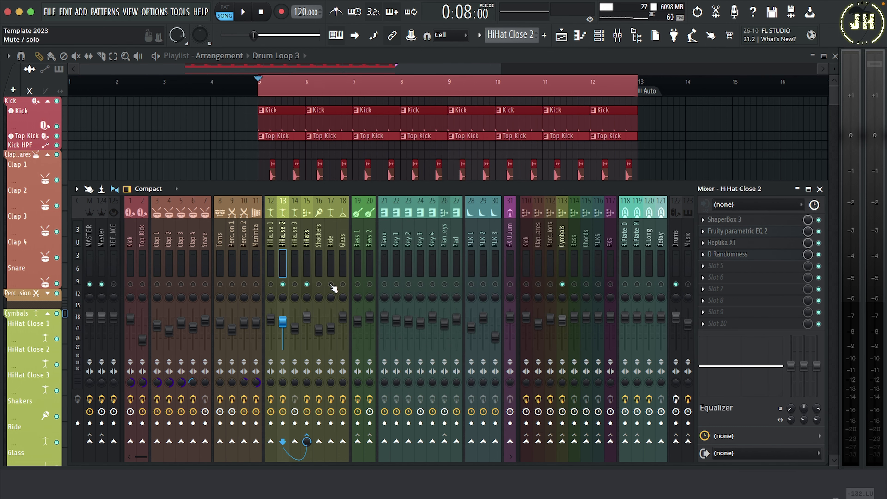
- Solo the Ride and apply D Randomness at a 1/2 rate, raising Sustain, Attack and Volume during playback, and close the plugin
left_click(332, 285)
key("space")
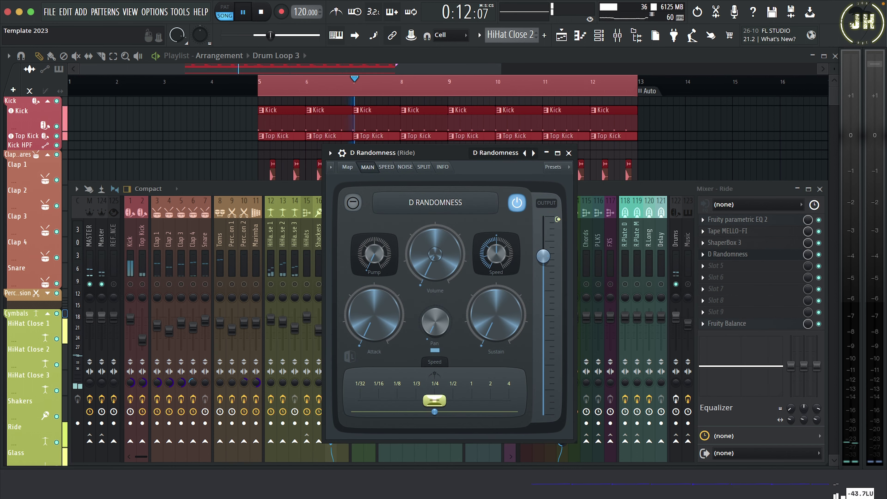
left_click_drag(435, 400, 453, 400)
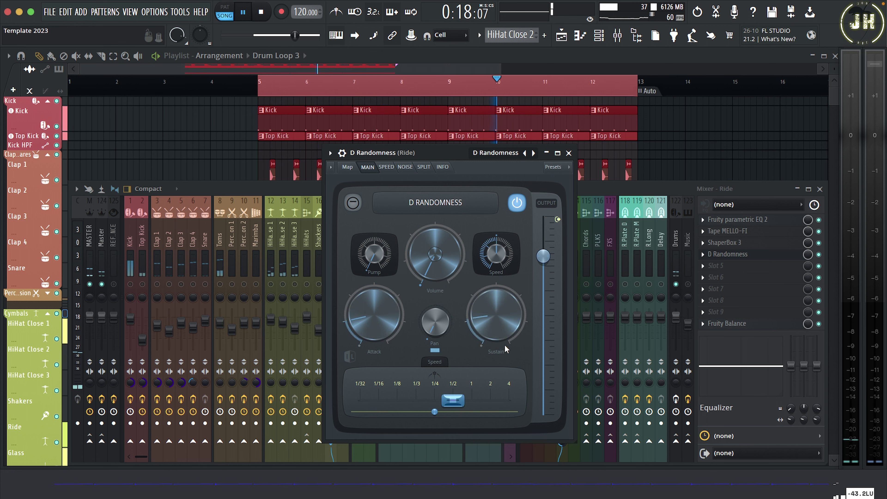
left_click_drag(503, 332, 503, 321)
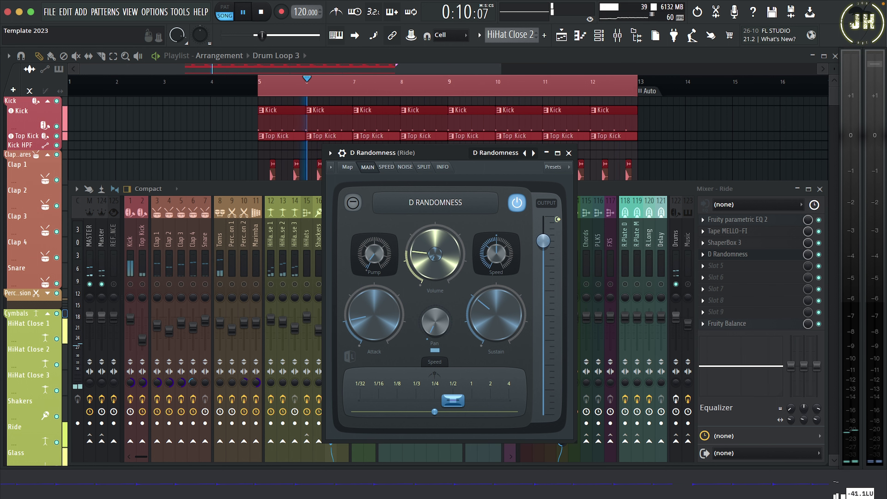
left_click_drag(425, 274, 425, 262)
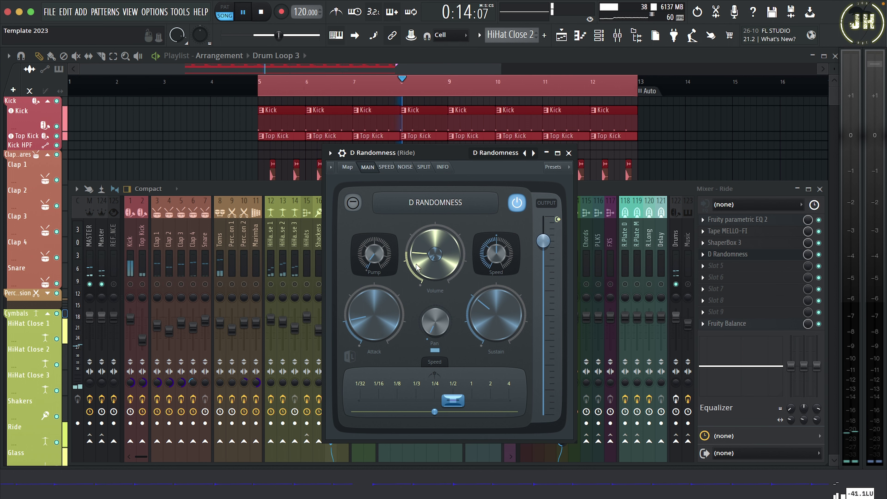
key("space")
key("Escape")
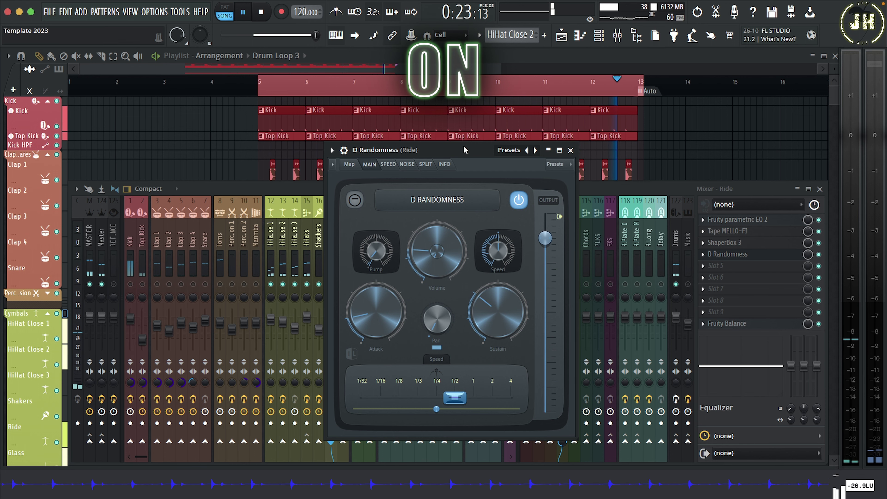
left_click(571, 150)
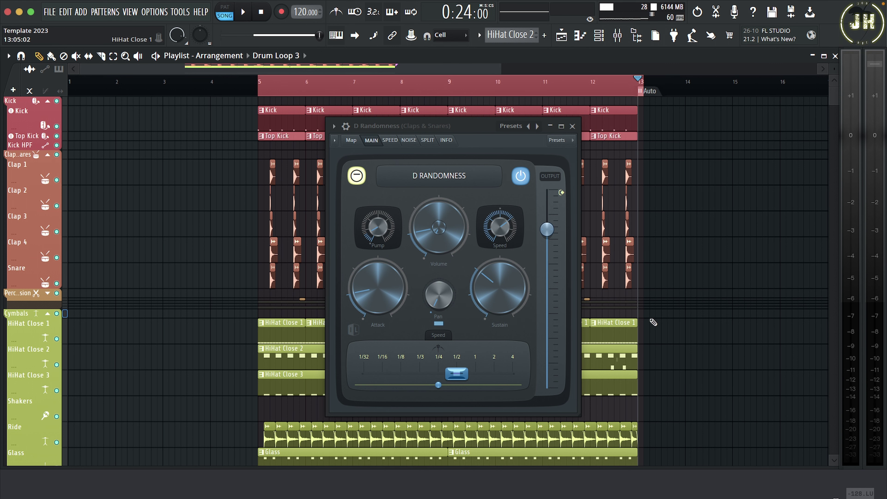
- Add D Randomness to the first effect slot of the Drums bus in the mixer
key("F9")
left_click(677, 238)
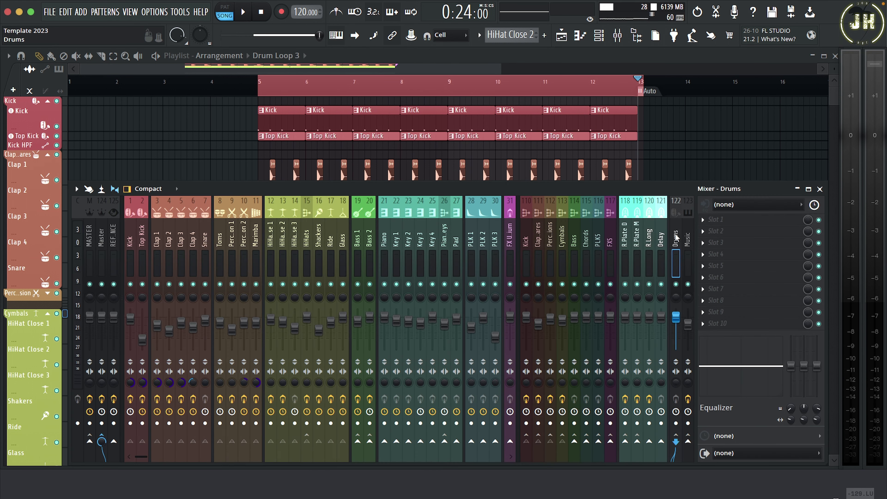
left_click(704, 220)
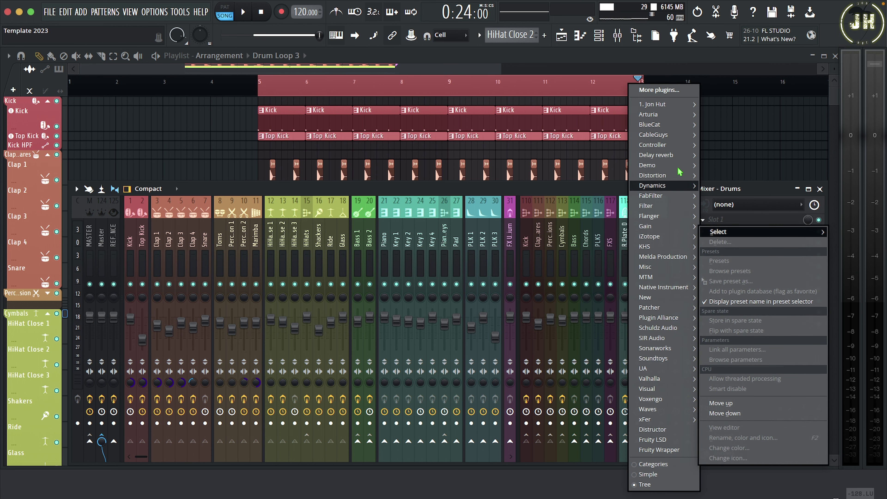
mouse_move(670, 105)
left_click(596, 104)
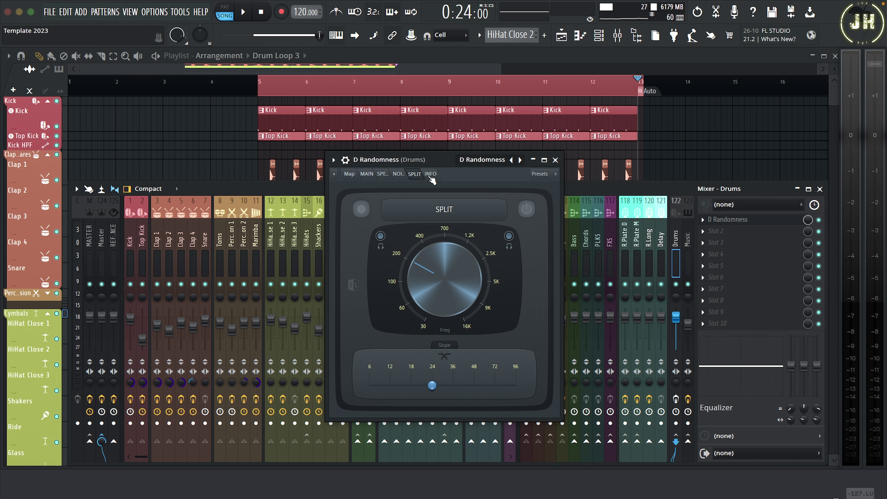
- Enable Split on the Drums bus, setting its frequency to about 400 Hz and slope to 18 while monitoring the low band
left_click(534, 210)
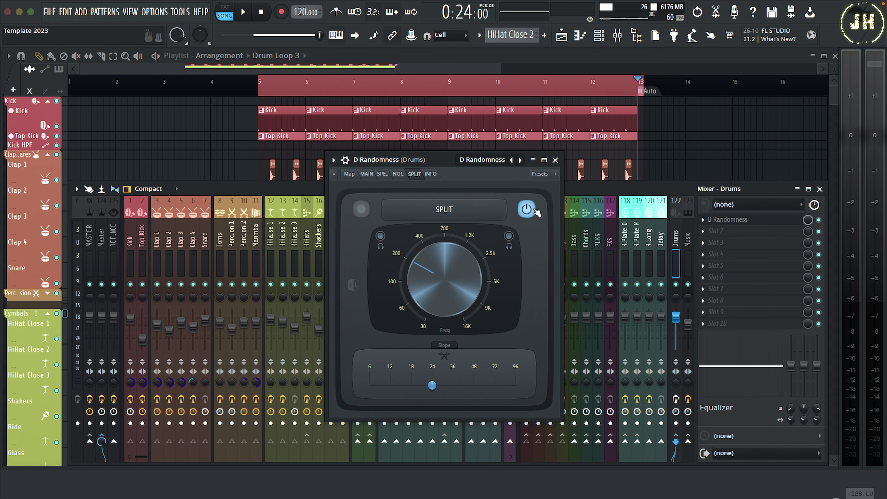
left_click(381, 236)
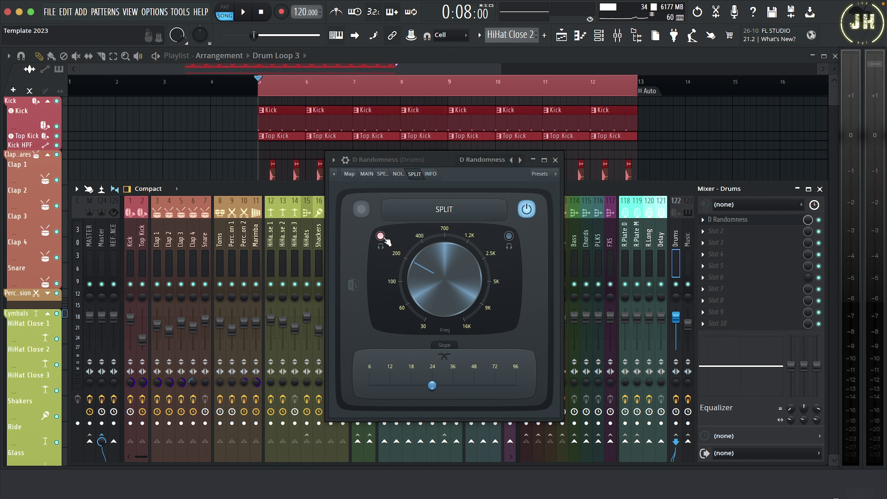
key("space")
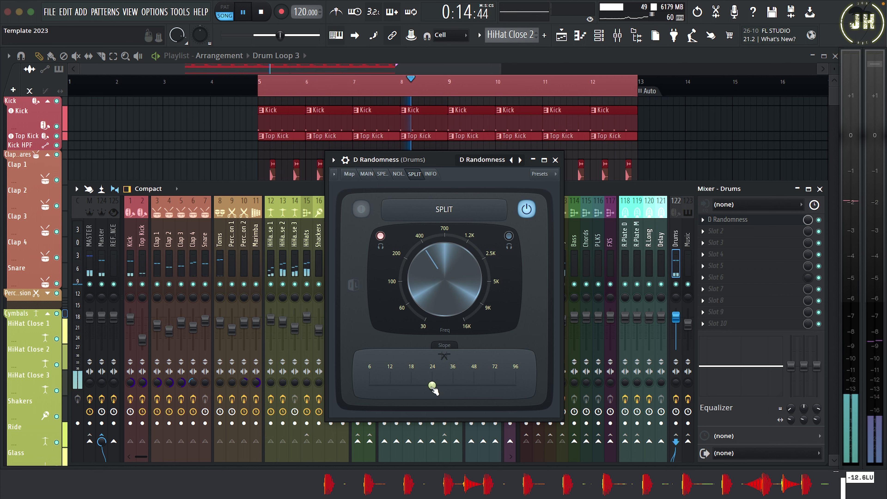
left_click_drag(428, 386, 411, 386)
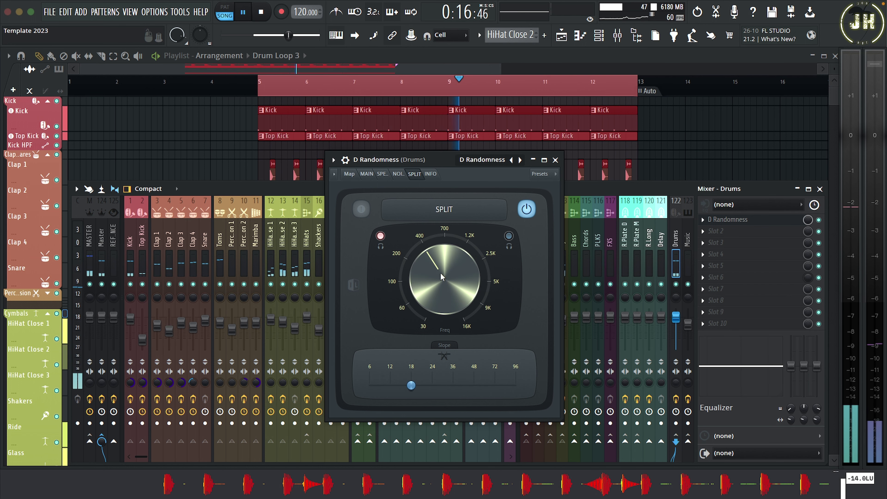
left_click_drag(441, 272, 440, 272)
left_click(380, 236)
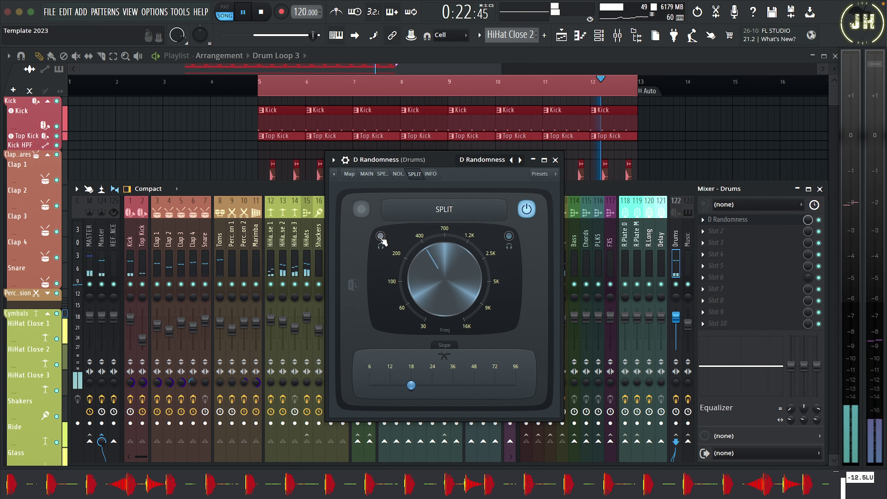
- Audition only the high band of the Drums split, return to the full signal and stop playback
left_click(511, 238)
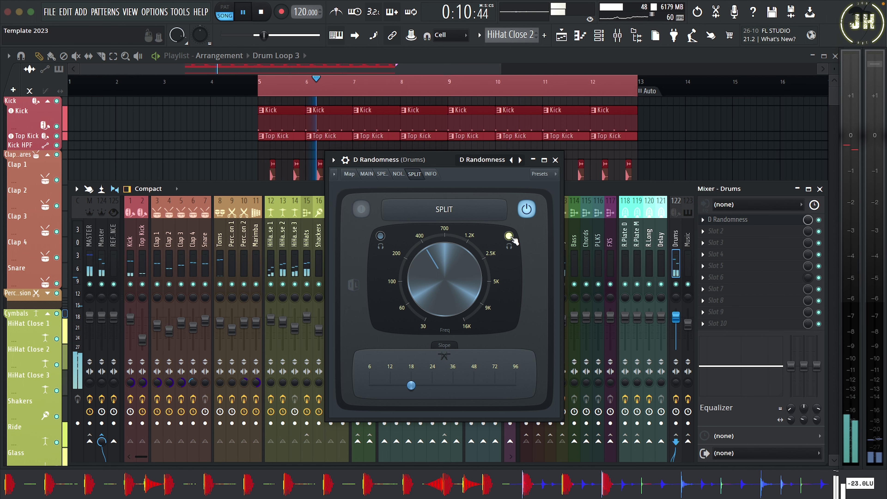
left_click(509, 236)
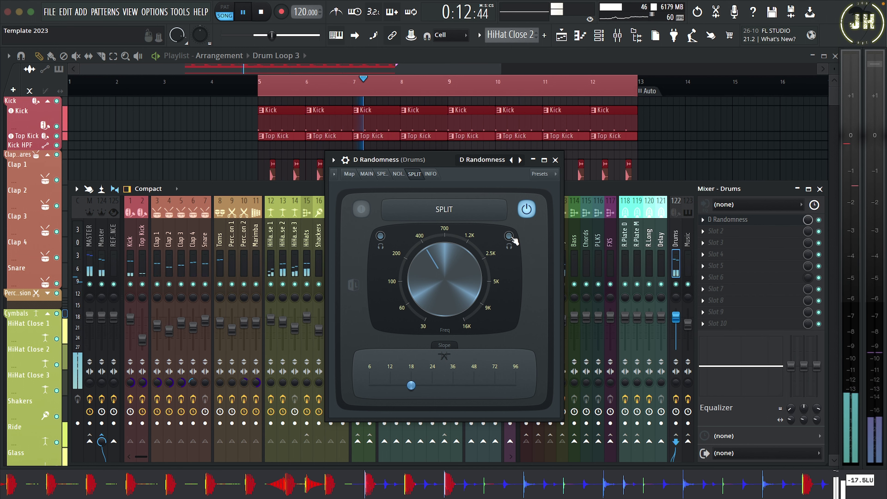
key("space")
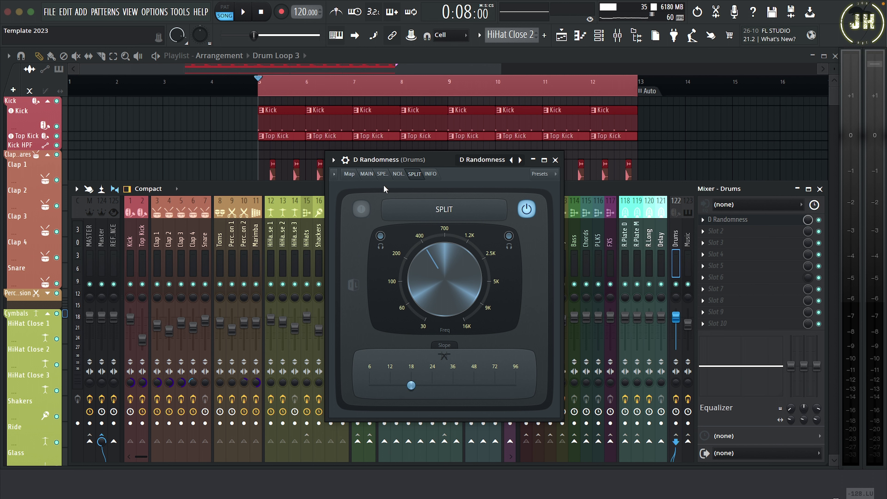
- Set the Drums bus Attack Speed to 1/2 and Volume Speed to 1, and audition the drums with D Randomness
left_click(384, 174)
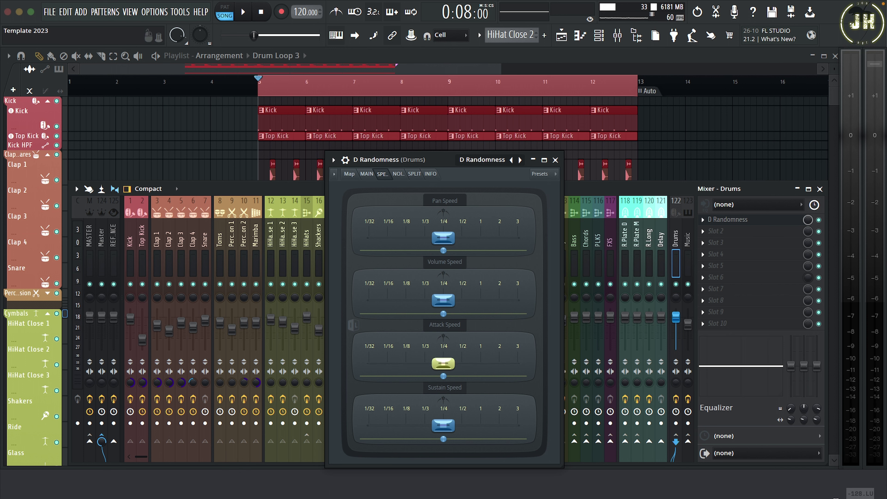
left_click_drag(443, 363, 465, 366)
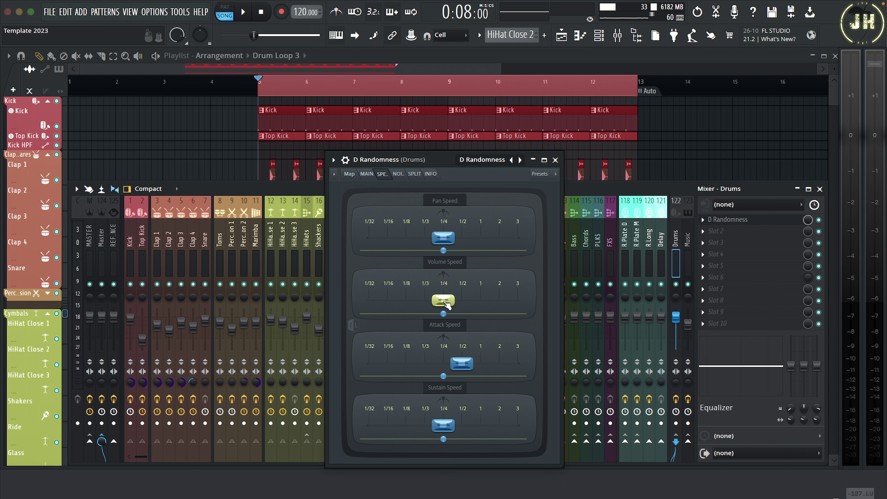
left_click_drag(446, 303, 485, 305)
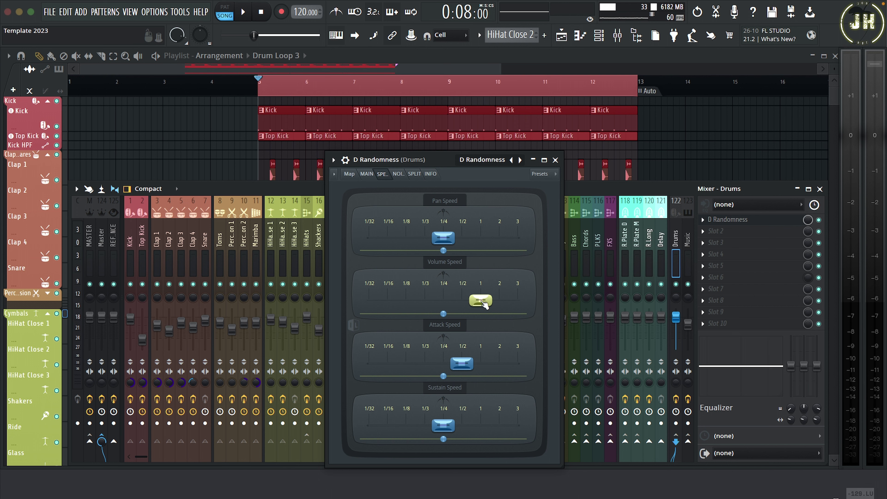
left_click(371, 175)
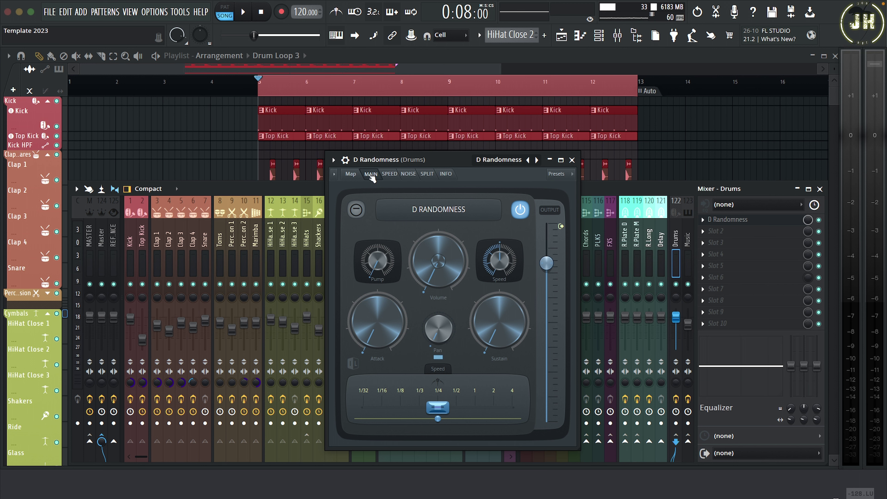
key("space")
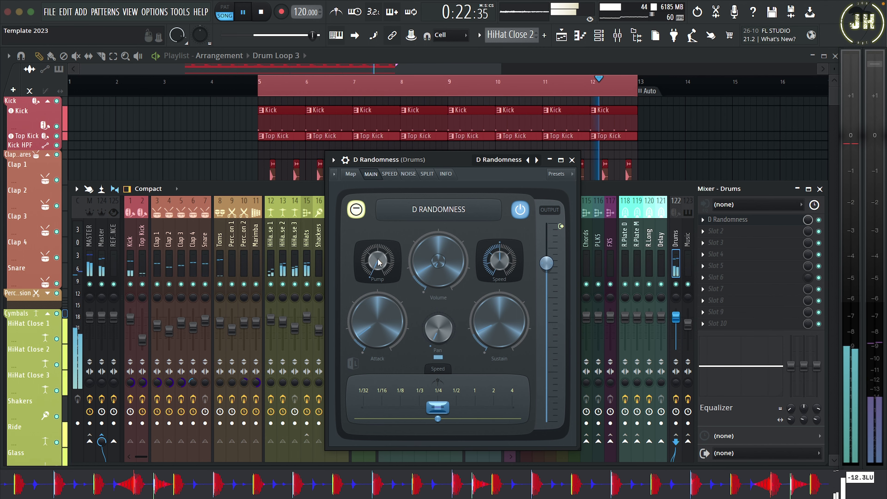
key("space")
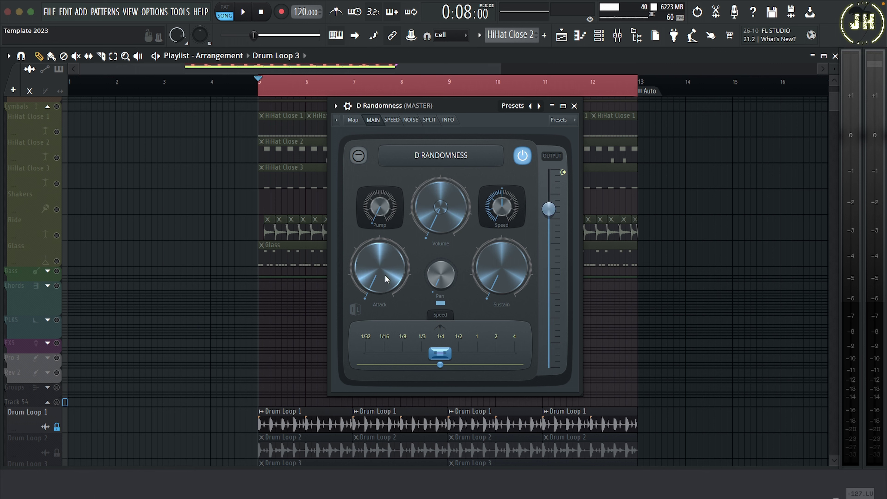
- Raise the Attack and Sustain amounts of D Randomness on the master and play Drum Loop 1
left_click_drag(386, 276, 386, 251)
left_click_drag(501, 273, 502, 249)
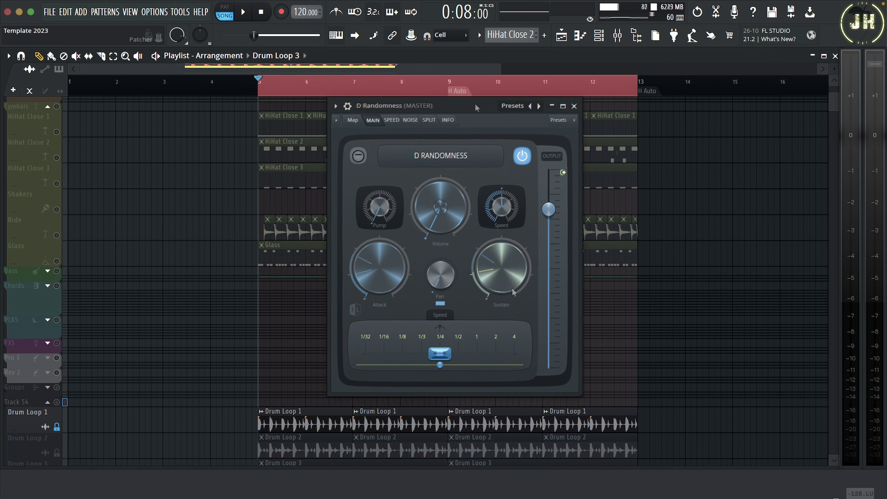
key("space")
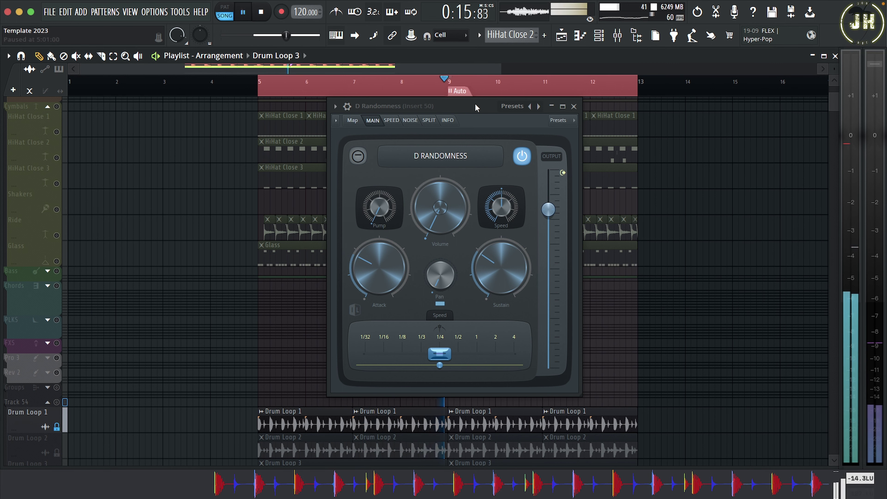
- Pause Drum Loop 1 and play it again through D Randomness
key("space")
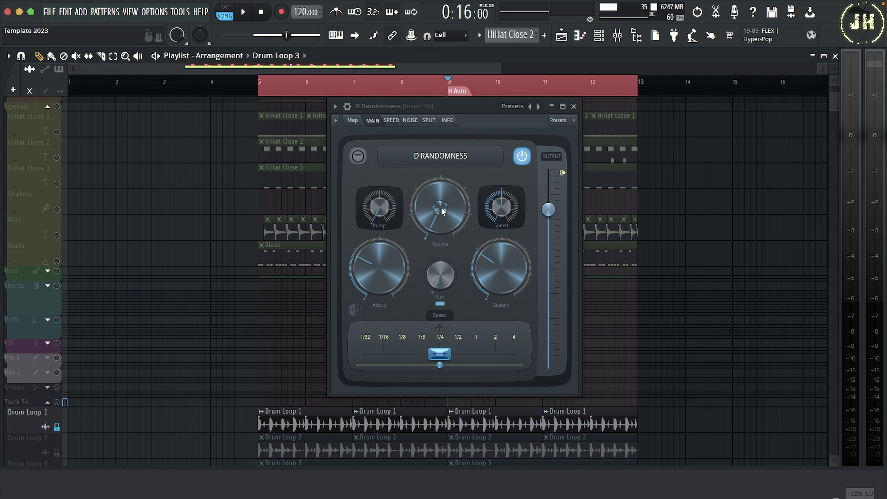
key("space")
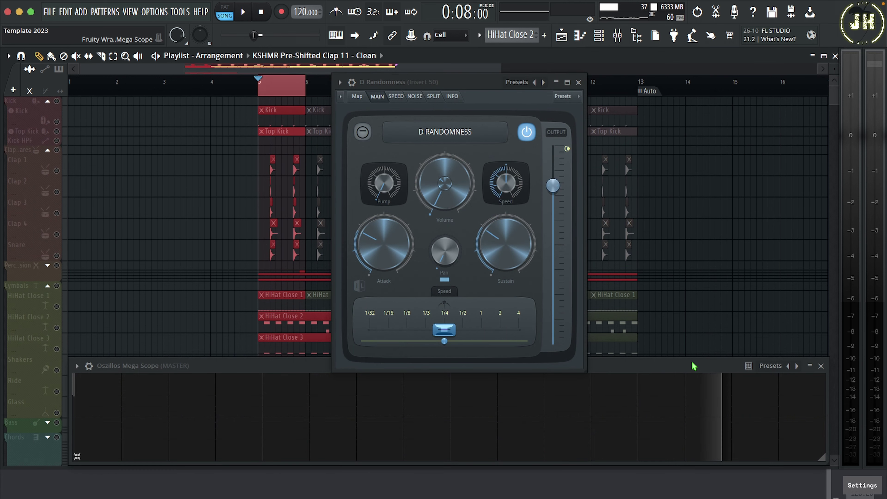
- Raise the Attack amount of D Randomness while looping the first clap hit
left_click(447, 184)
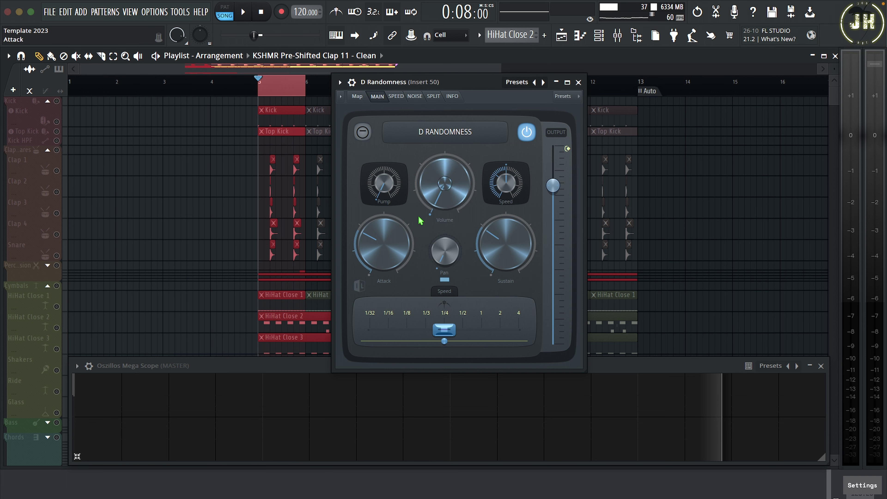
left_click_drag(384, 244, 384, 205)
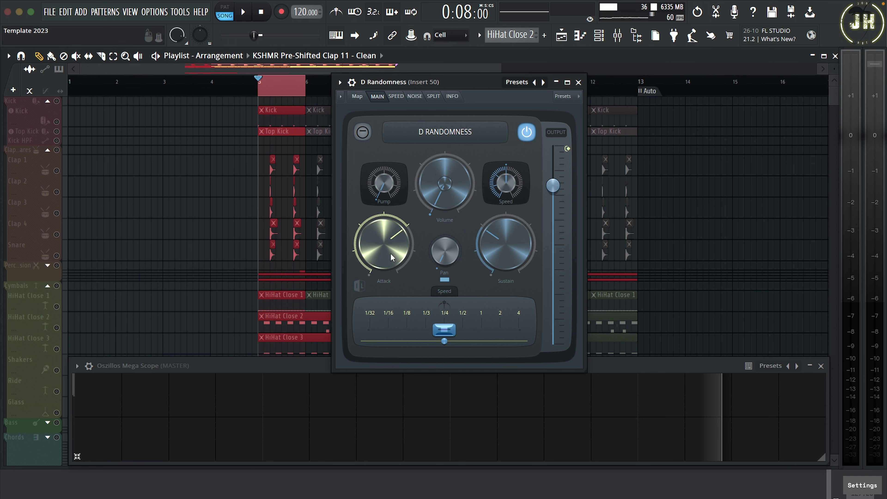
key("space")
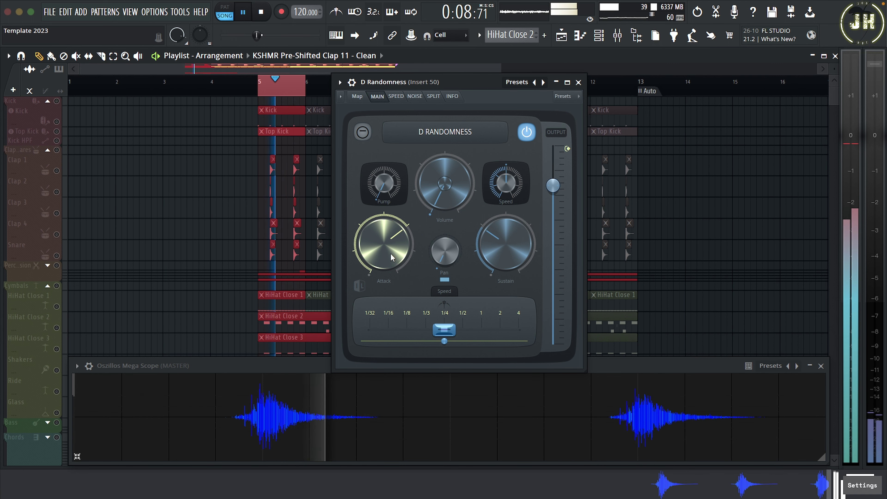
left_click_drag(390, 257, 390, 239)
- Compare the looped clap with D Randomness bypassed and enabled, and stop playback
left_click(526, 132)
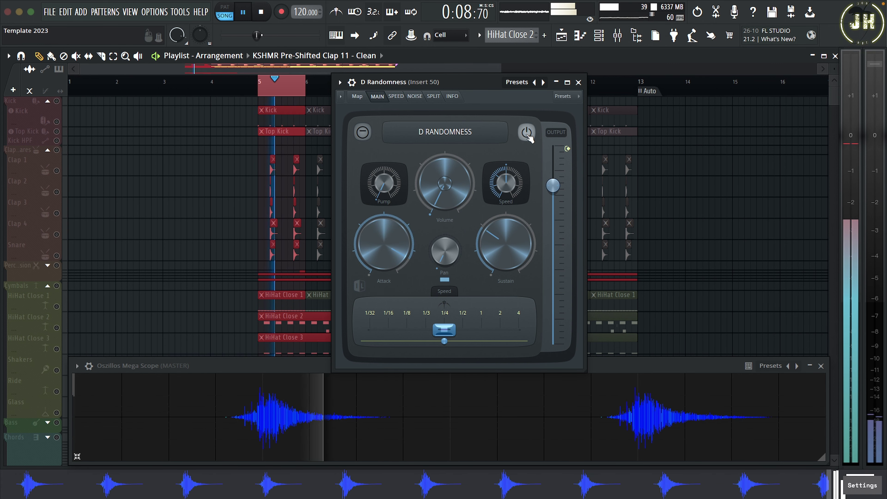
left_click(527, 133)
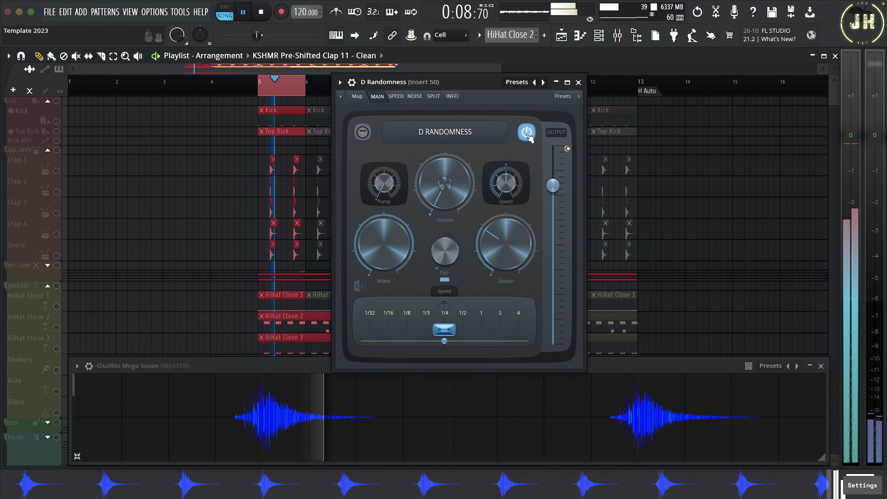
key("space")
- Measure the attack portion and peak of the first clap waveform in Oszillos Mega Scope
left_click(233, 396)
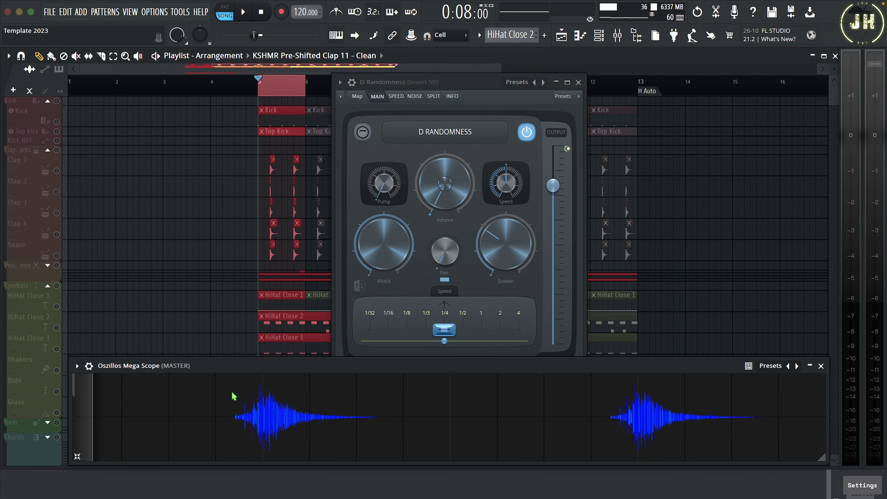
left_click_drag(233, 390, 262, 401)
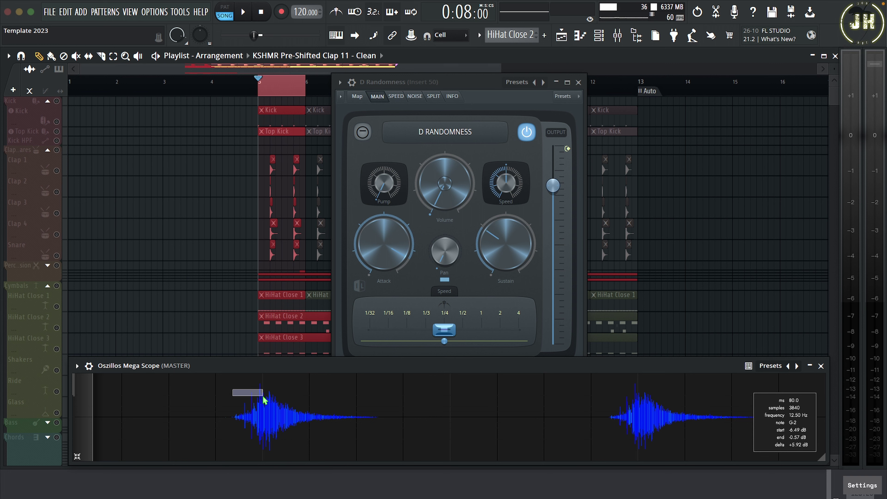
left_click_drag(264, 401, 266, 392)
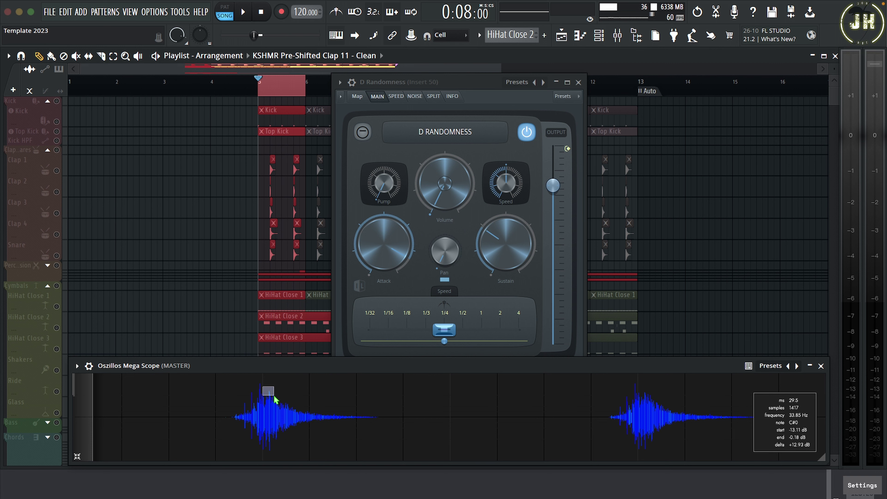
left_click_drag(275, 399, 275, 400)
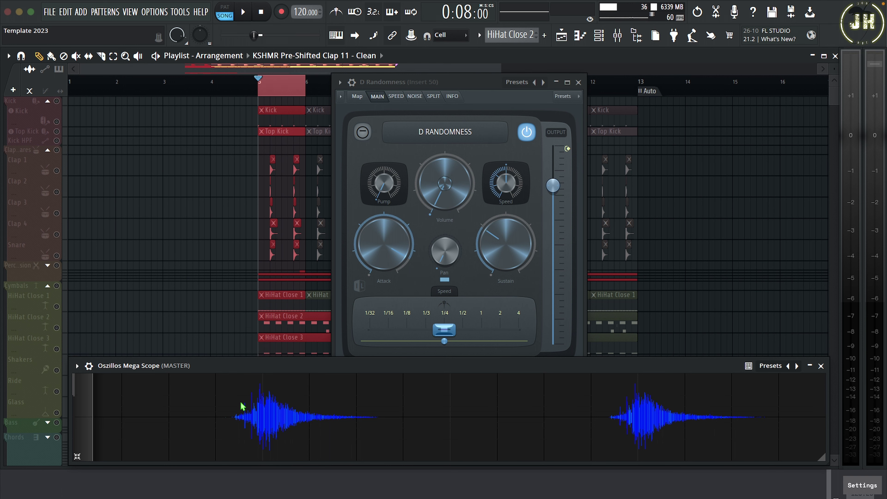
left_click_drag(238, 406, 258, 405)
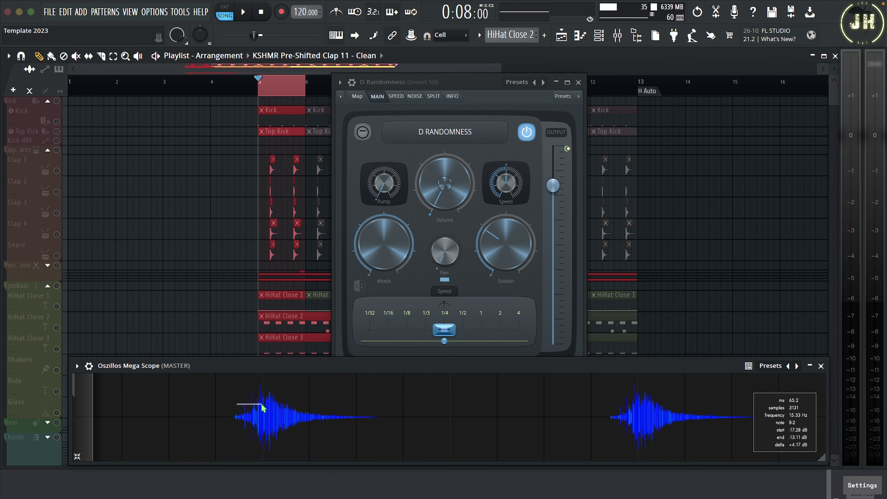
left_click_drag(263, 408, 262, 406)
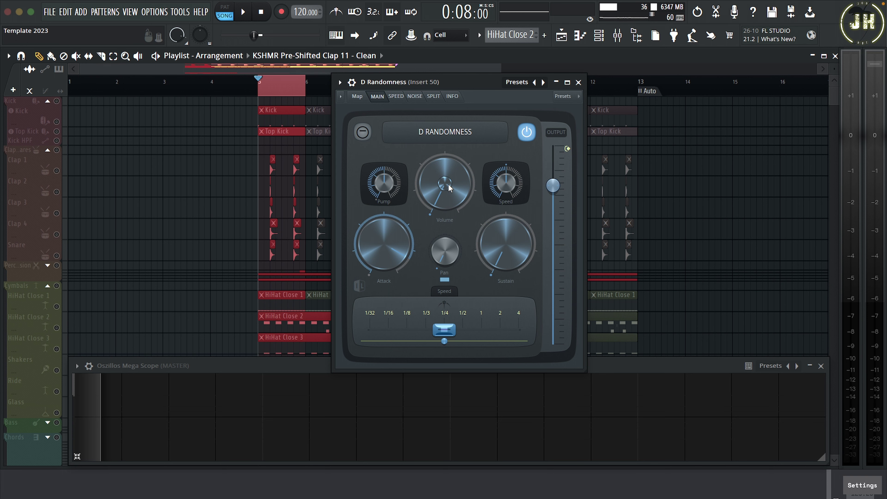
- Loop the clap again to watch its attack variation in the scope, and stop playback
key("space")
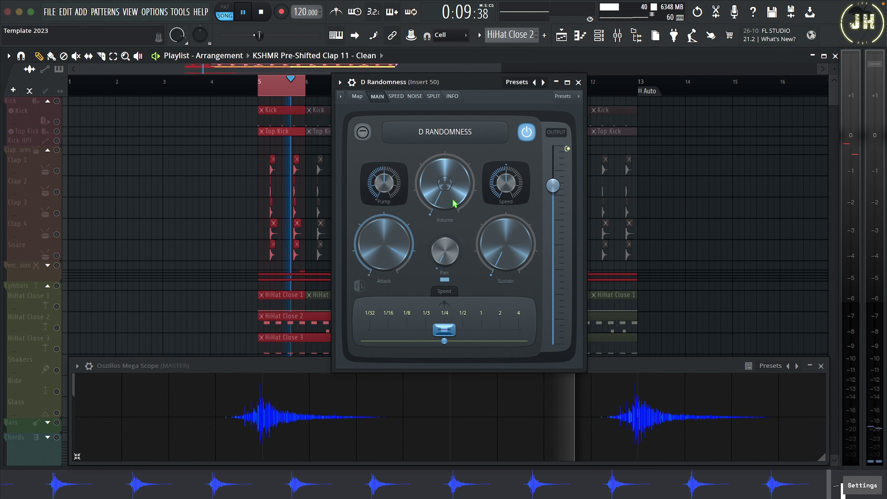
key("space")
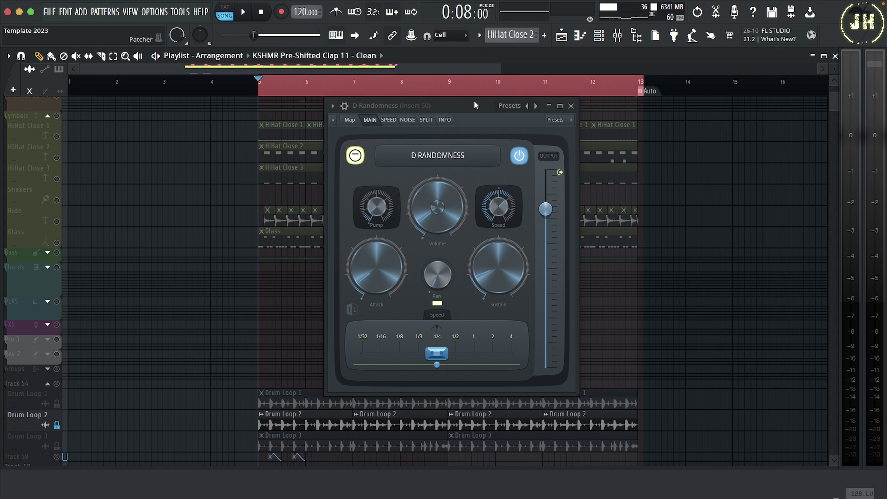
- Play Drum Loop 2 with D Randomness bypassed and switch the effect back on to compare
left_click(519, 159)
key("space")
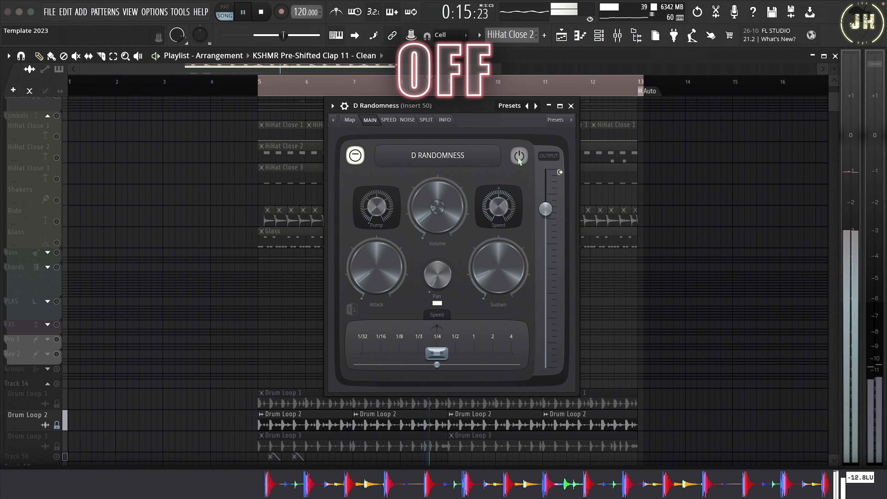
left_click(519, 156)
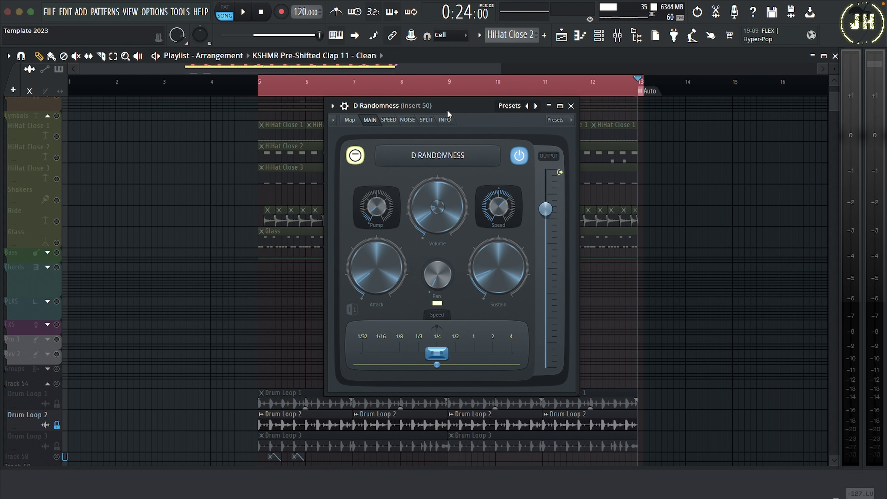
- Compare Drum Loop 2 with the D Randomness Split disabled and enabled, and play Drum Loop 3 with the effect bypassed
left_click(432, 123)
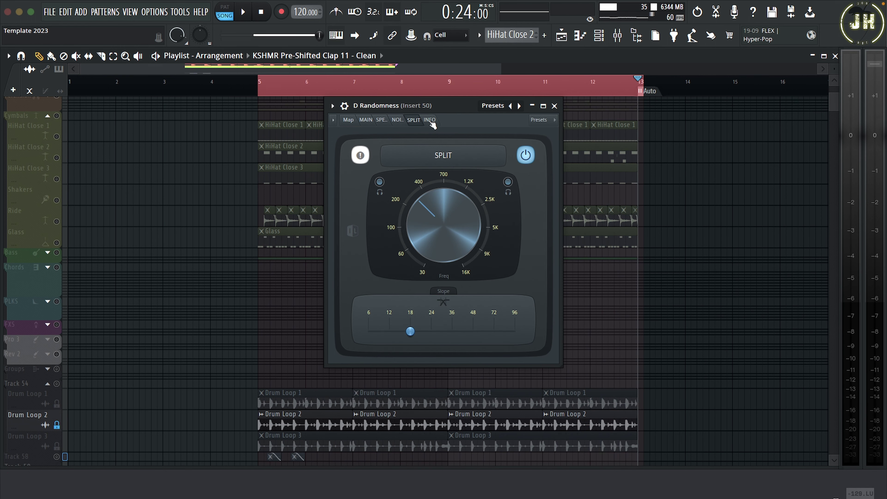
left_click(366, 158)
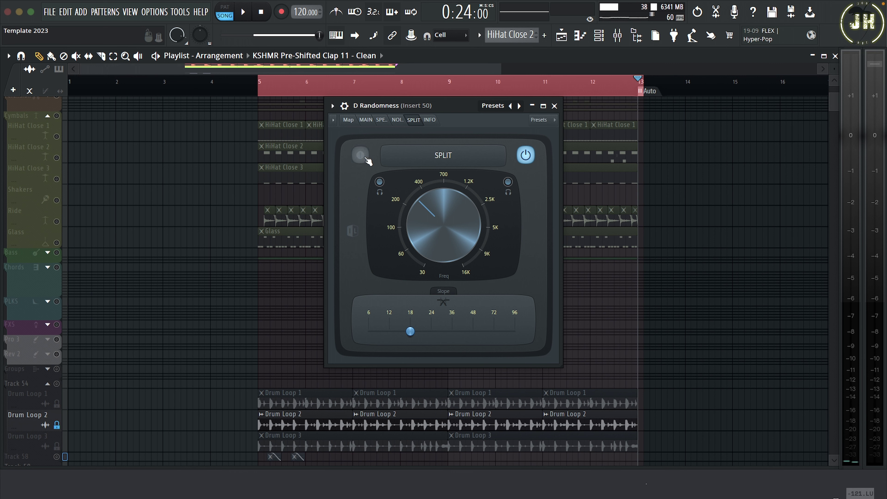
key("space")
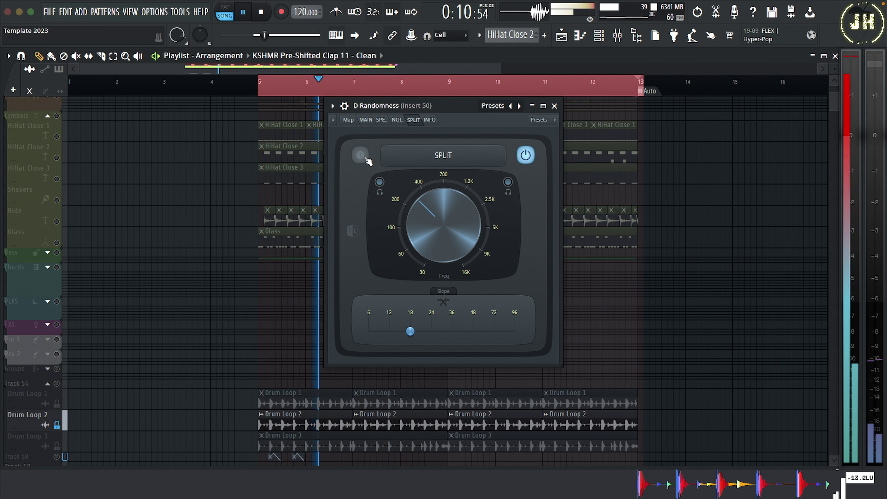
left_click(367, 159)
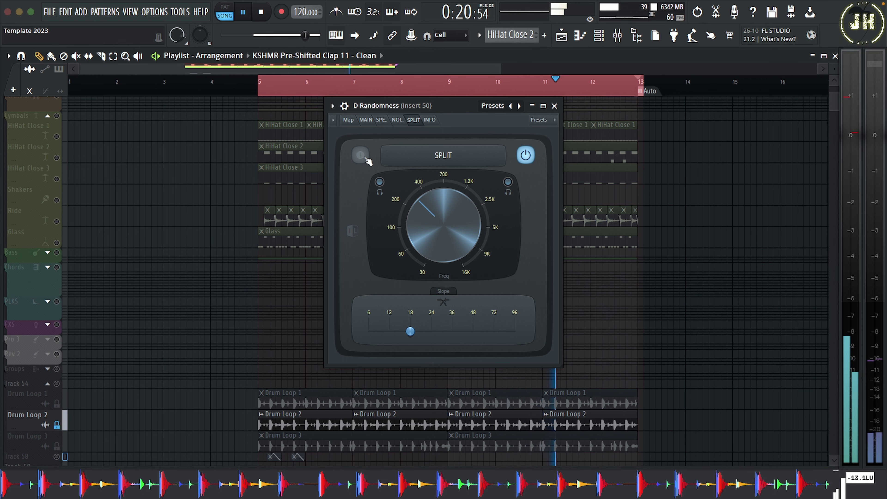
left_click(365, 158)
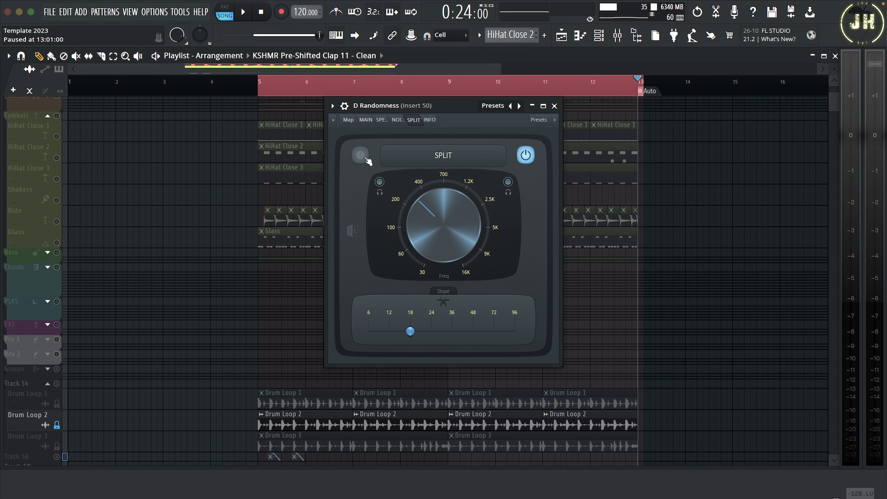
left_click(367, 159)
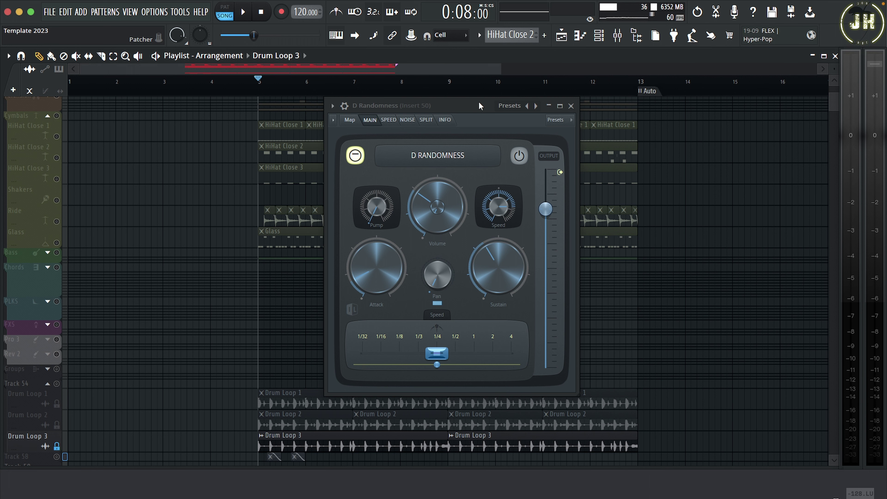
key("space")
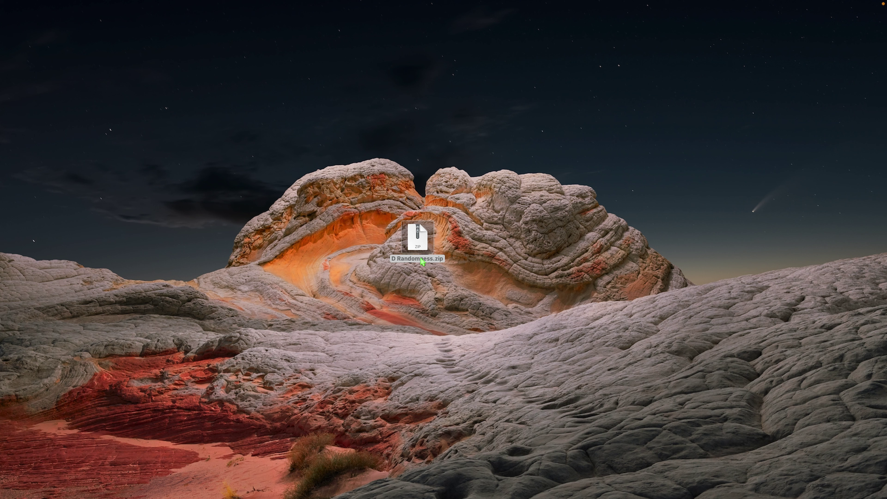
- Extract D Randomness.zip on the desktop, place the extracted folder beside the archive and open it
double_click(419, 250)
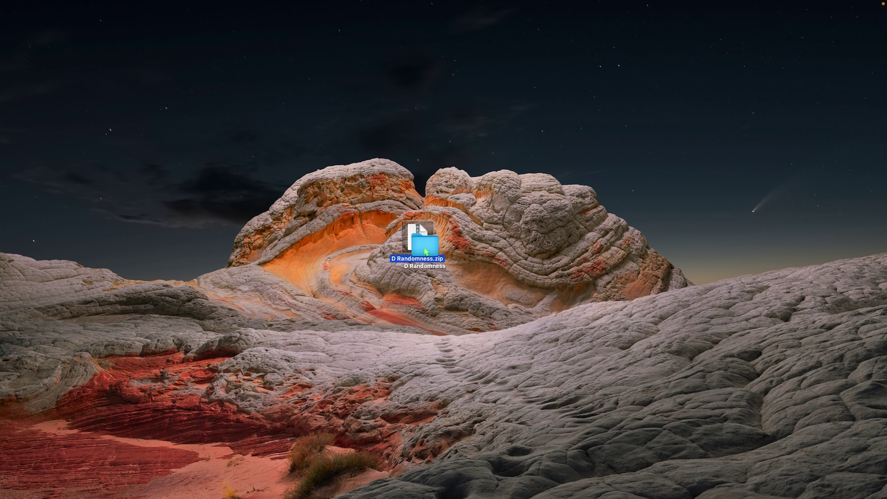
left_click_drag(426, 251, 528, 243)
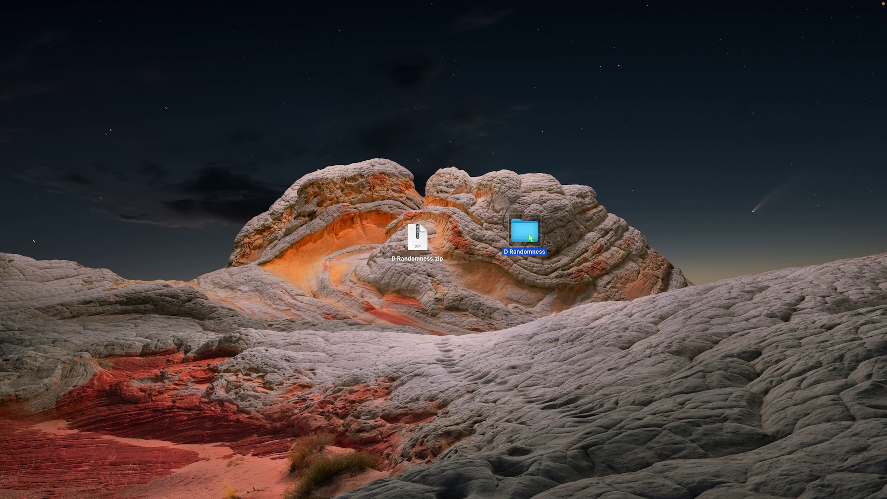
double_click(530, 238)
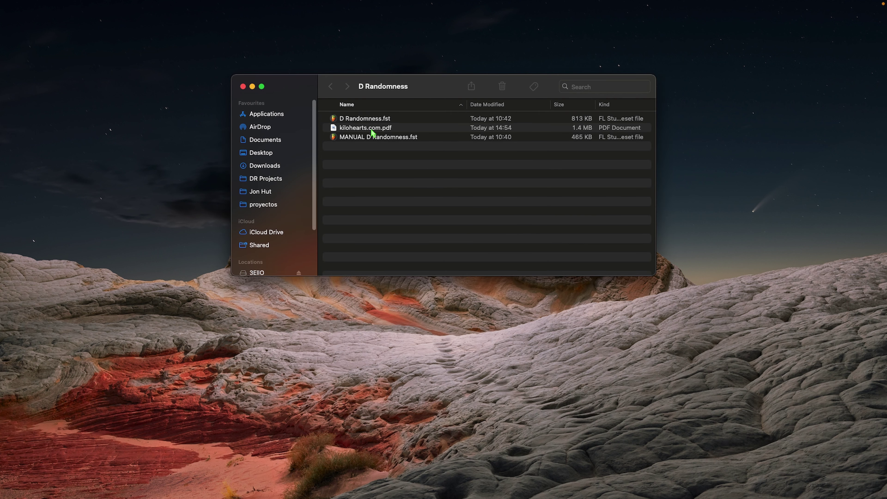
- Open kilohearts.com.pdf from the folder and follow its Kilohearts Essentials download link to the product page in Safari
left_click(357, 119)
left_click(361, 138)
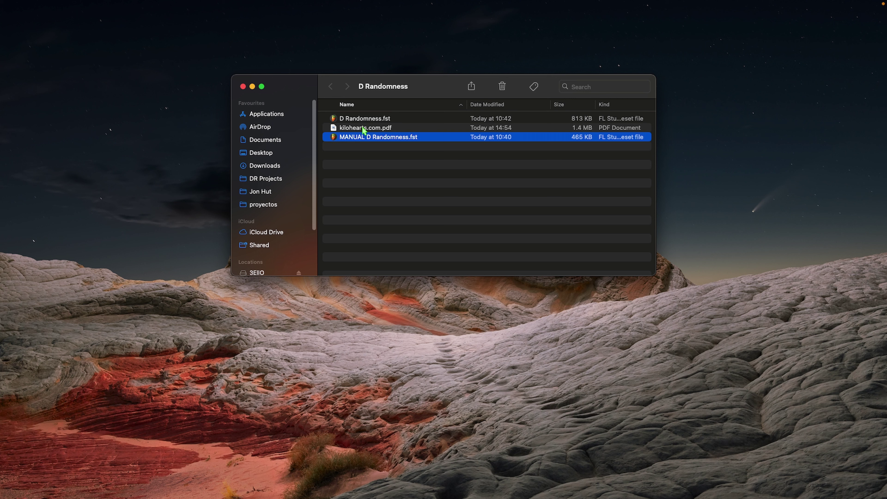
left_click(364, 128)
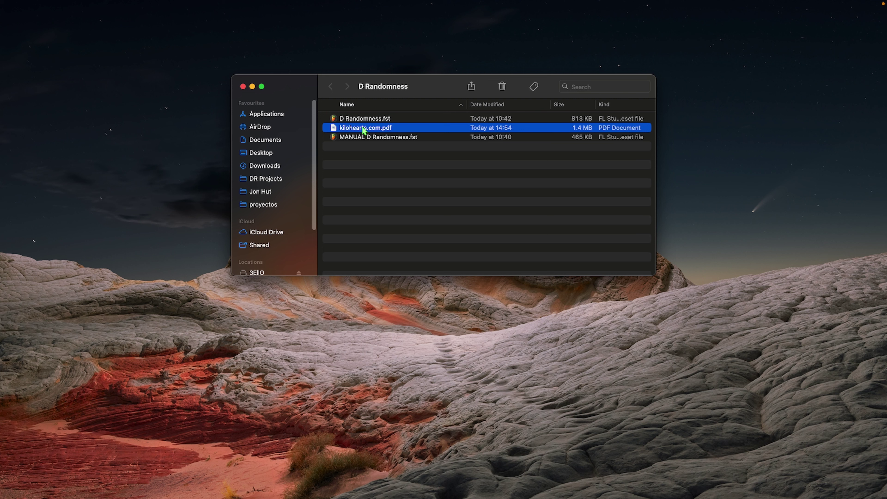
double_click(363, 128)
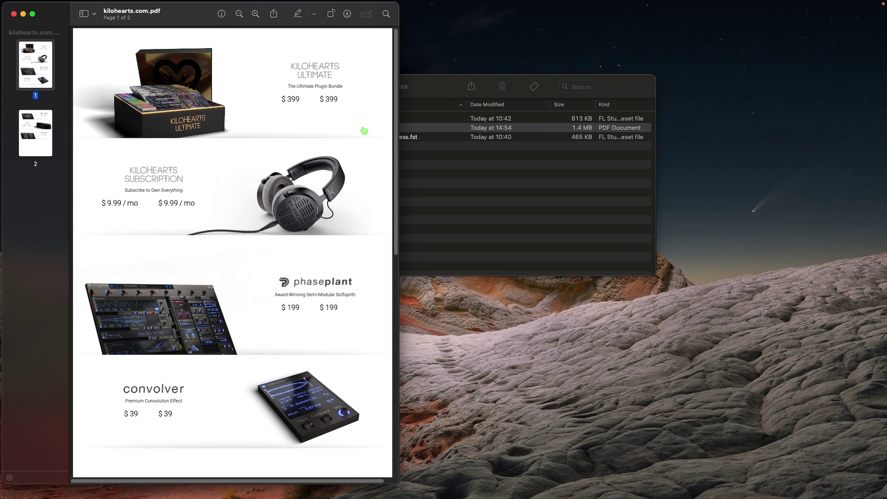
scroll(286, 209, "down", 10)
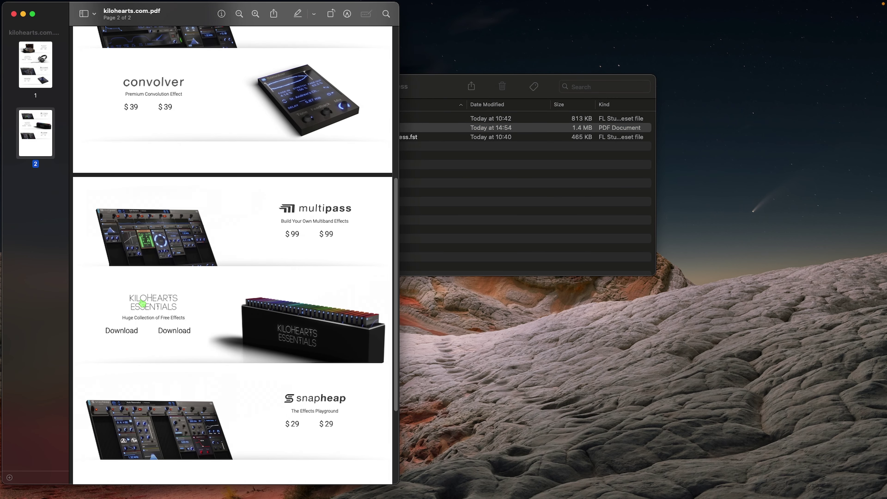
left_click(176, 332)
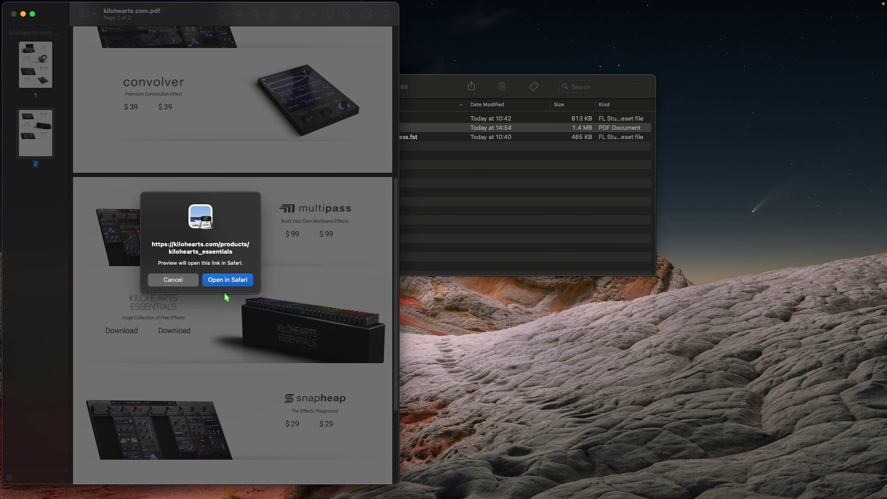
left_click(237, 280)
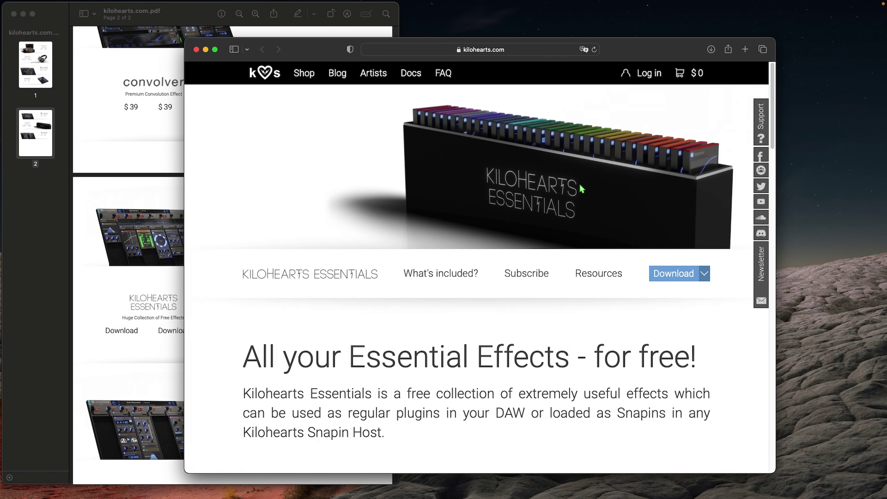
- Download the Kilohearts Installer from the Essentials page and open its disk image from the Downloads folder
left_click(704, 278)
left_click(699, 402)
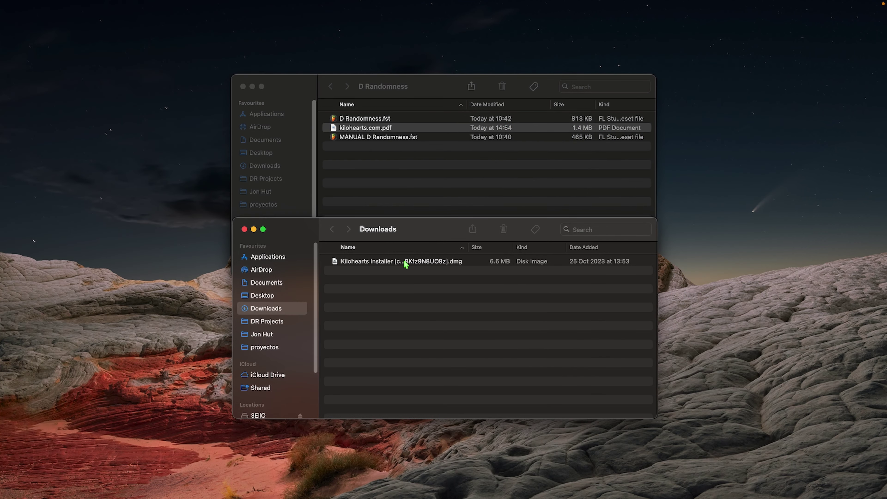
double_click(405, 262)
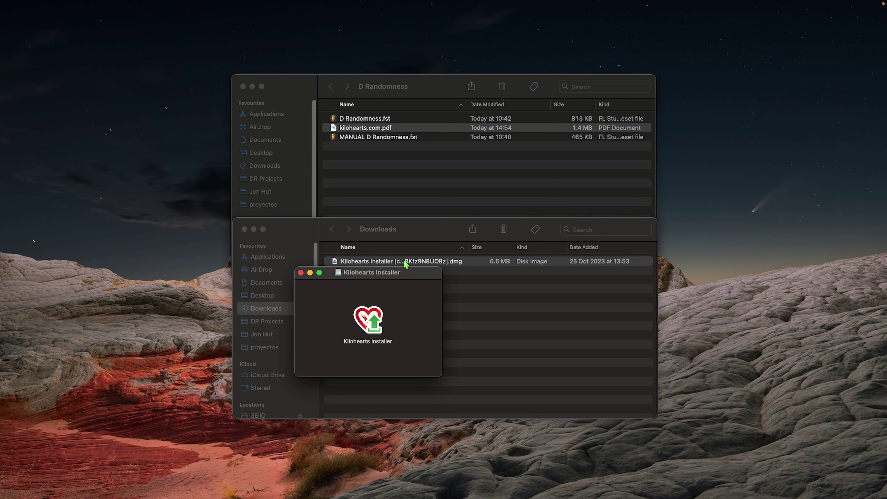
- Launch the Kilohearts Installer, open the list of plugins available to install and clear the entire selection
double_click(389, 337)
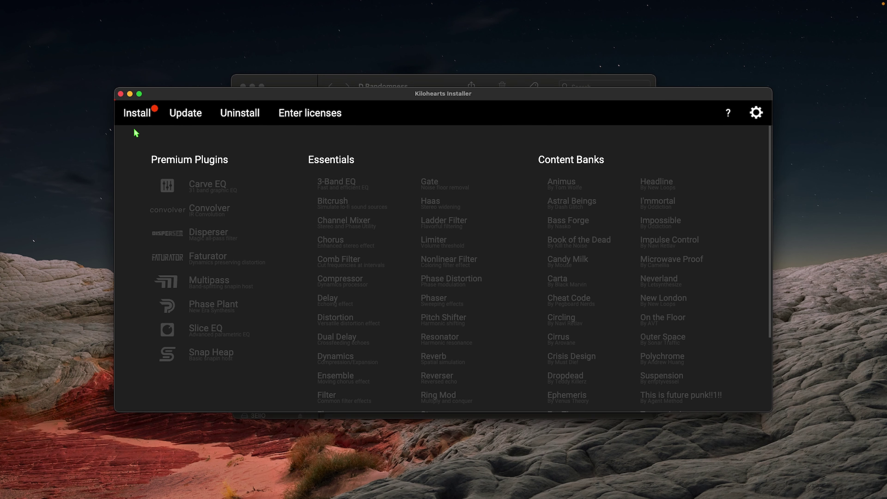
left_click(137, 114)
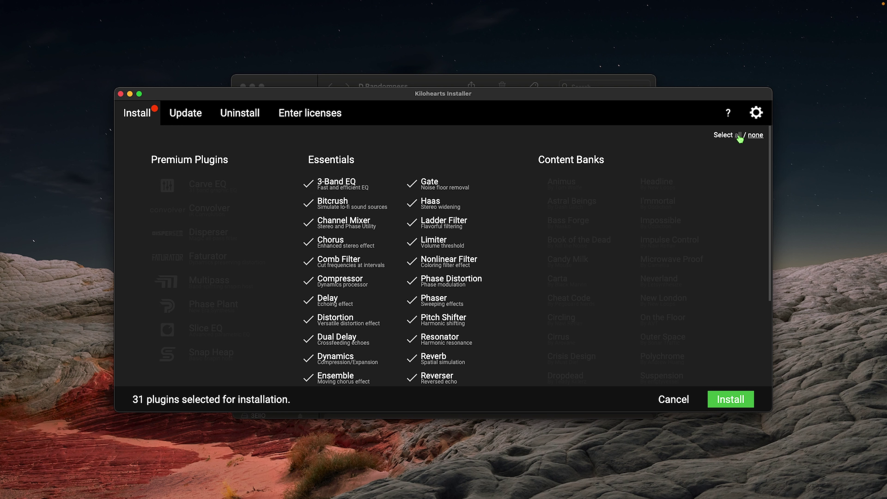
left_click(759, 137)
scroll(487, 257, "down", 5)
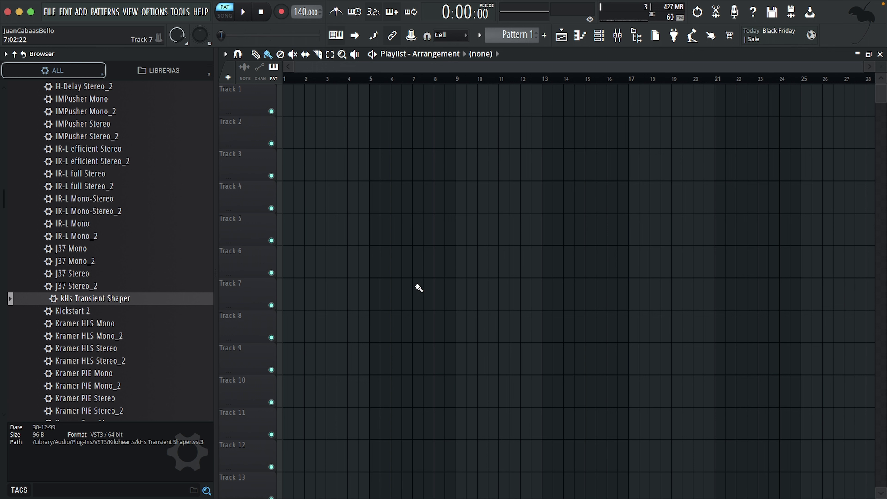
- Close FL Studio without saving untitled.flp and open D Randomness.fst from the D Randomness folder
left_click(8, 13)
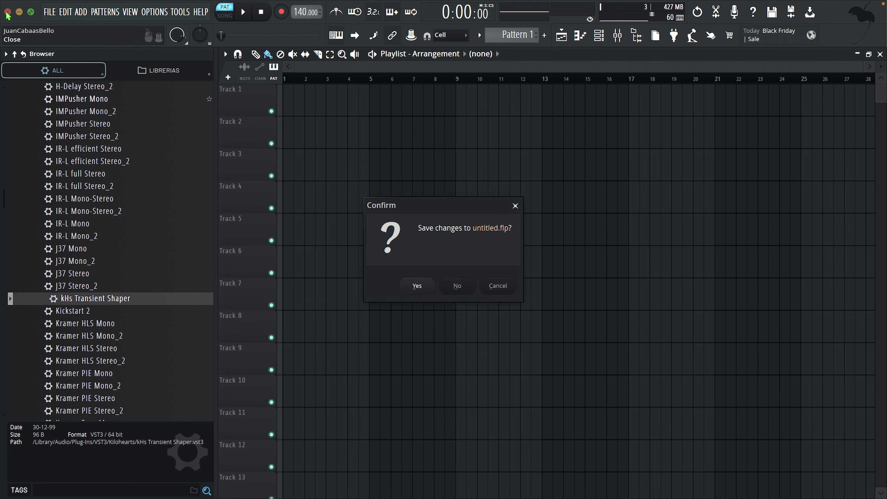
left_click(457, 286)
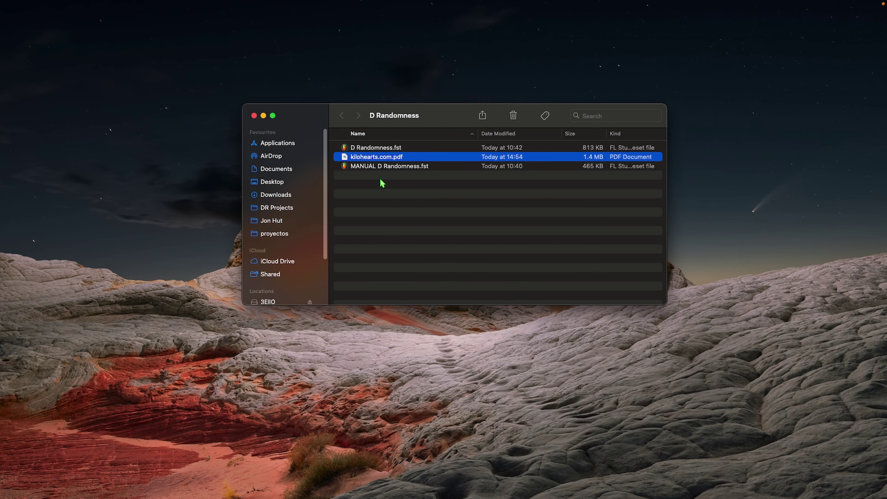
double_click(381, 148)
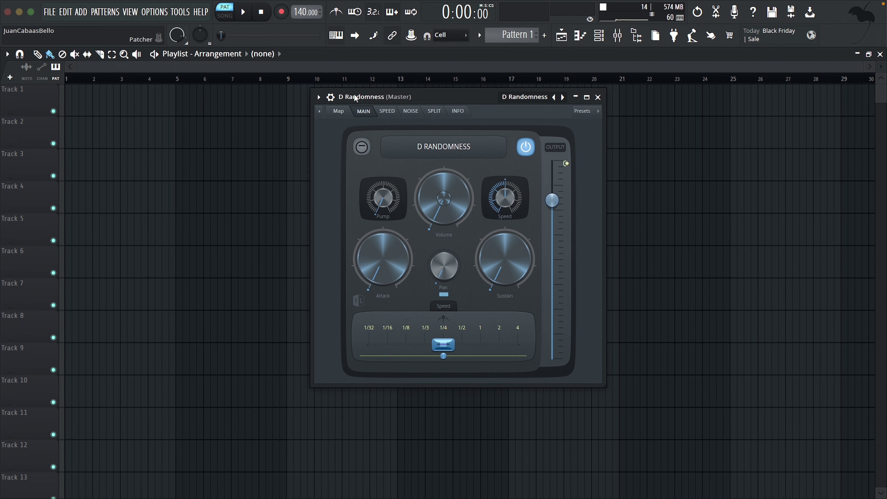
- Save the loaded D Randomness effect as a preset and list the effect categories available for a Master mixer slot
left_click(319, 98)
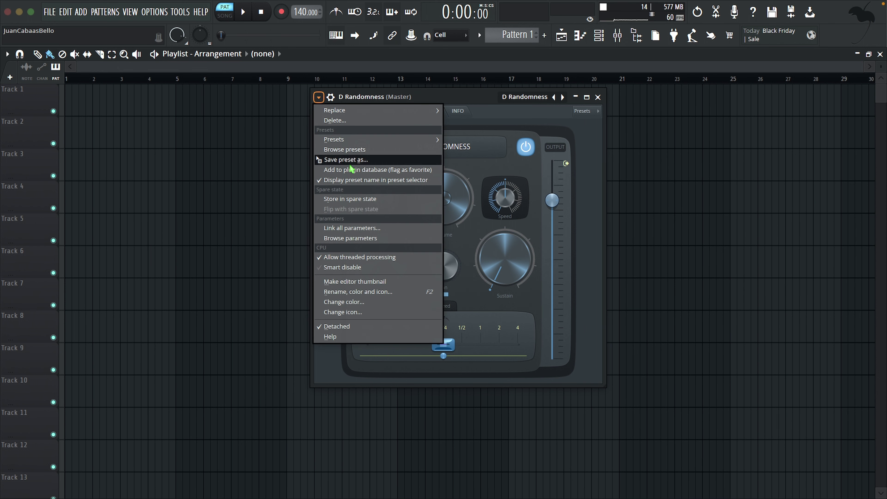
left_click(350, 161)
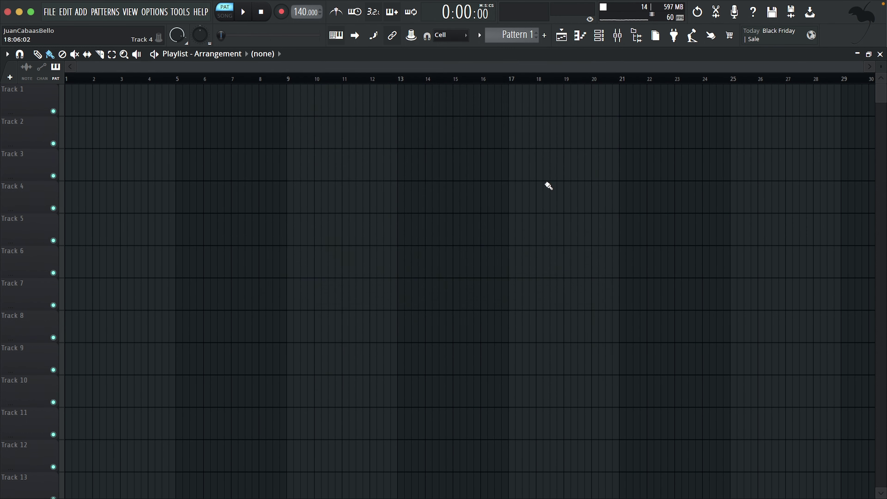
key("F9")
left_click(752, 268)
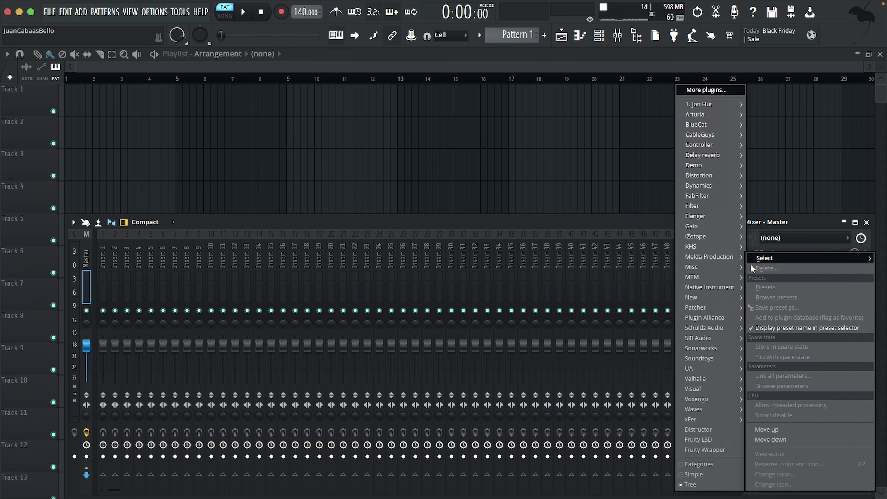
mouse_move(719, 327)
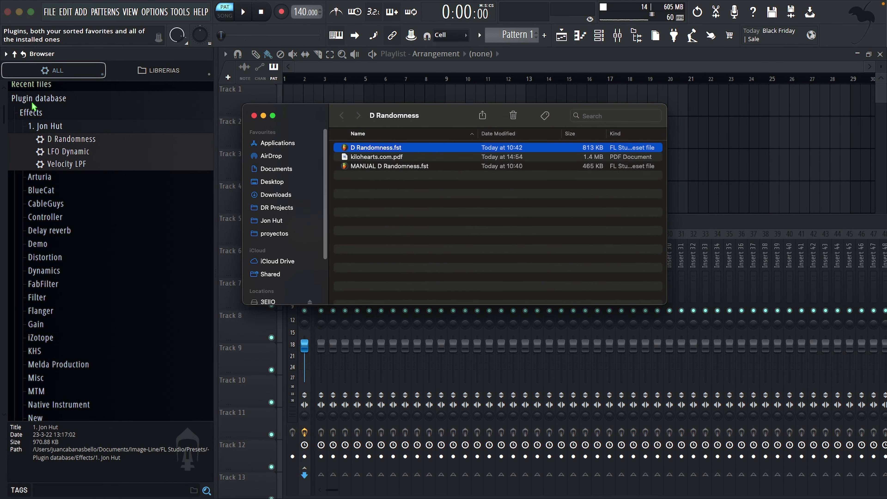
- Expand the Filter category under the plugin database's Effects and show its folder in Finder
scroll(33, 114, "down", 3)
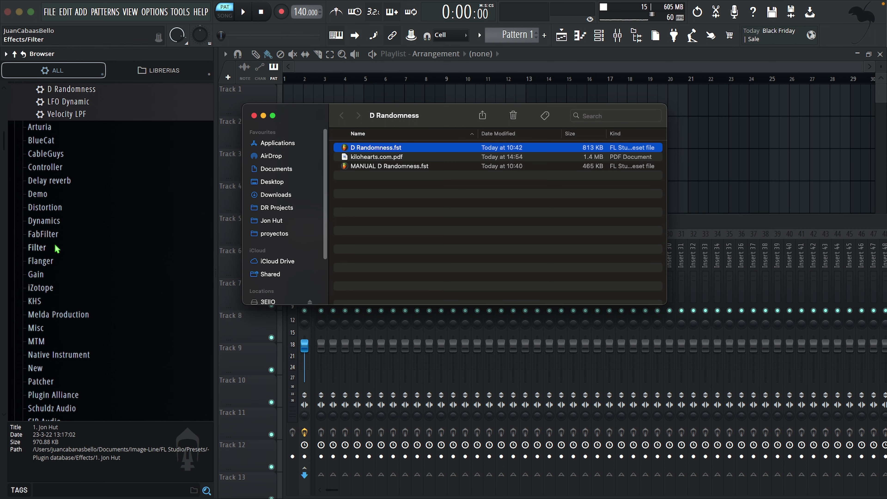
left_click(43, 251)
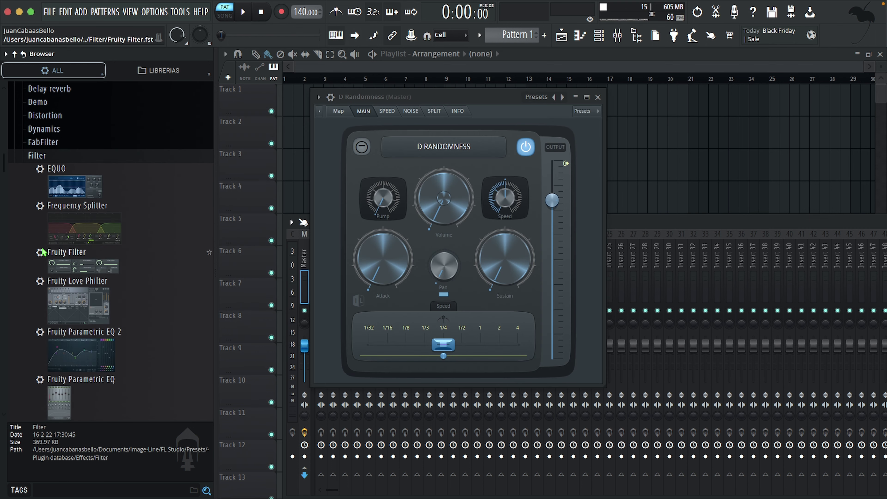
right_click(39, 158)
left_click(64, 247)
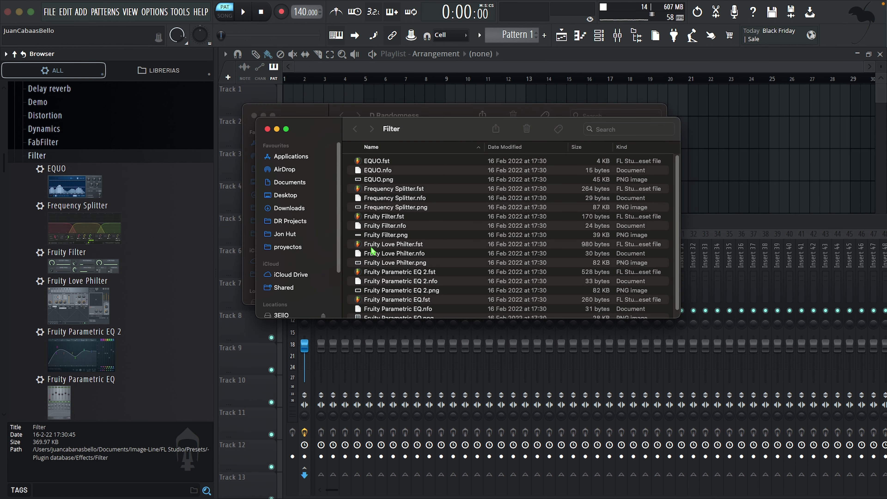
- Move D Randomness.fst from the D Randomness folder into the Filter folder and close both Finder windows
scroll(459, 271, "down", 1)
left_click_drag(438, 123, 638, 116)
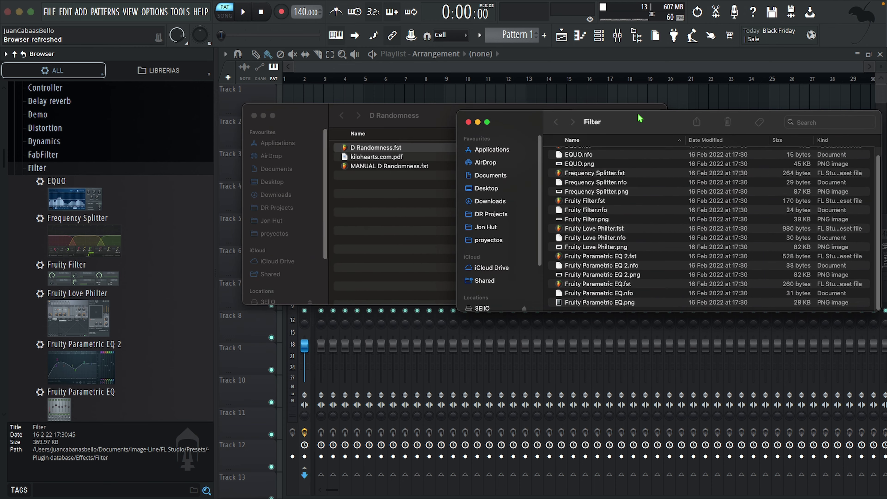
left_click(374, 148)
left_click_drag(387, 149, 761, 216)
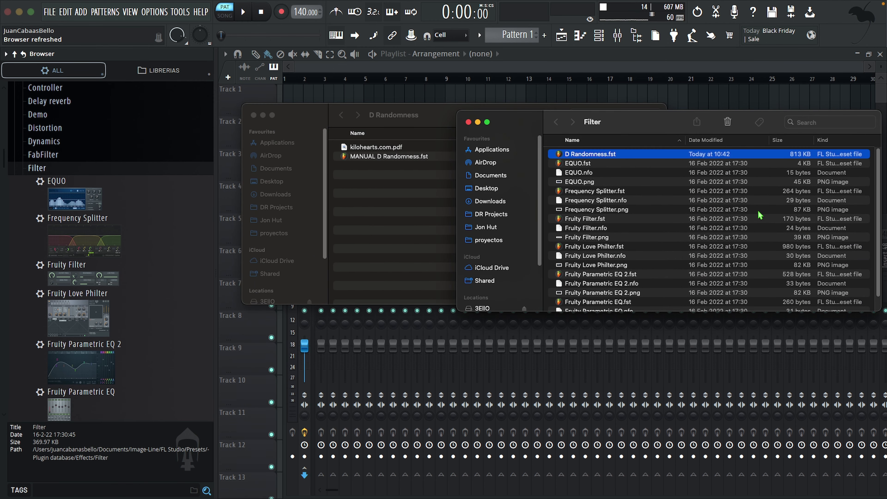
left_click(468, 122)
left_click(253, 116)
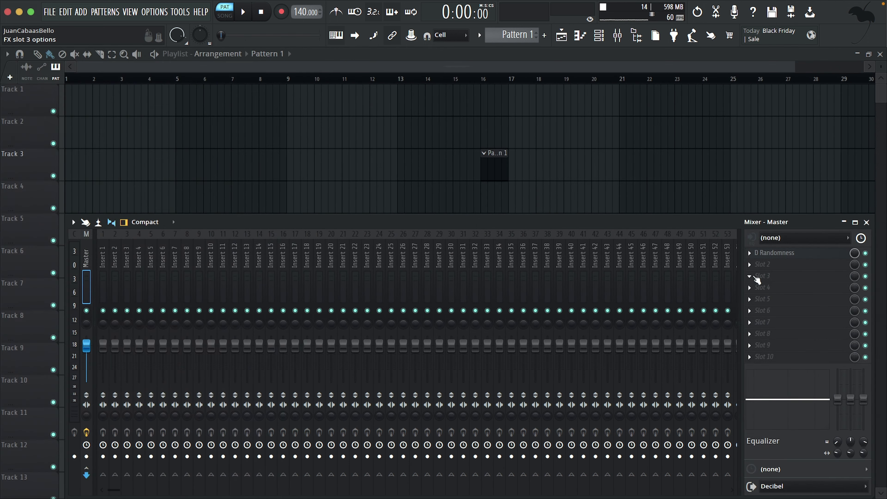
- Load D Randomness from the Filter category into an empty effect slot on the Master mixer track
left_click(757, 279)
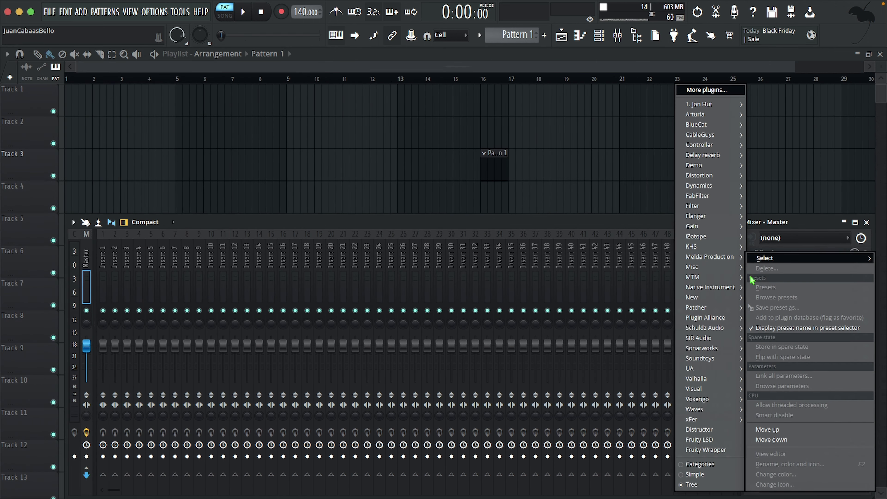
mouse_move(707, 226)
mouse_move(699, 206)
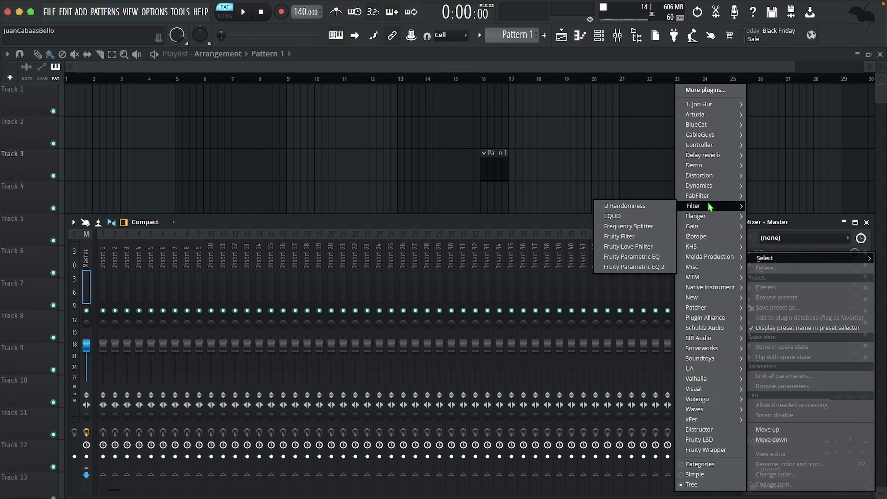
left_click(630, 205)
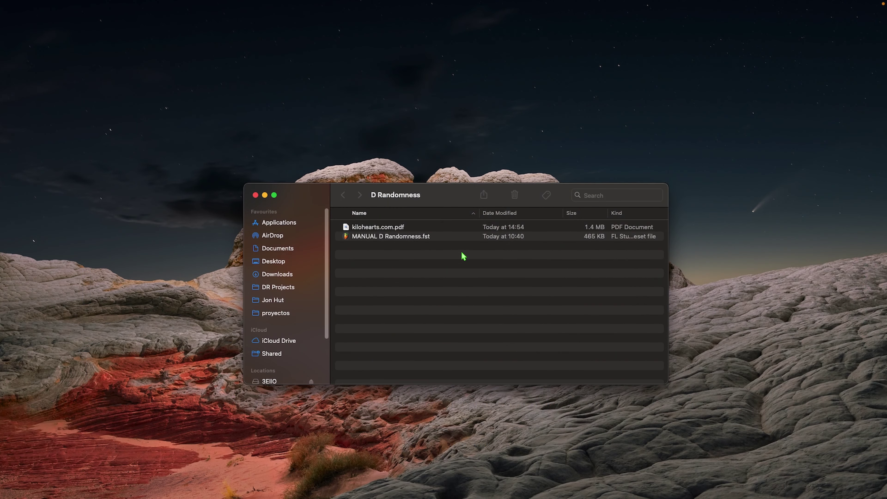
- Open MANUAL D Randomness.fst, view its MAIN, SPEED, NOISE and SPLIT pages, and close its window
double_click(382, 237)
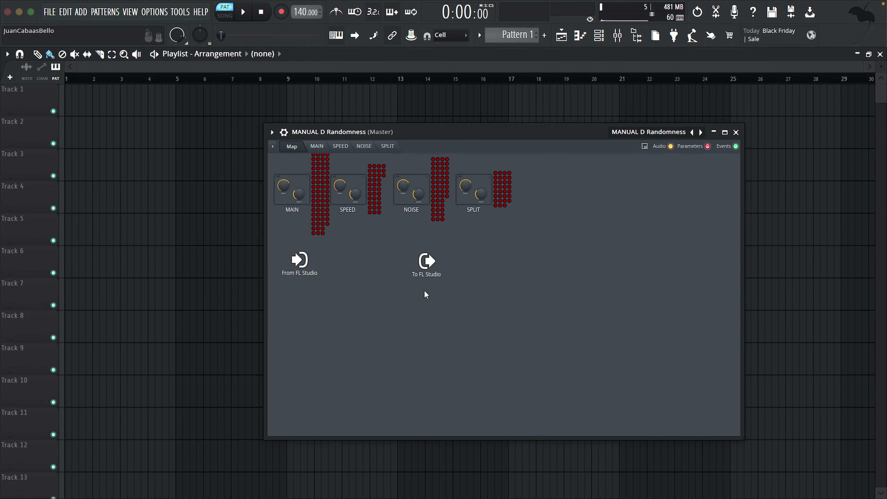
left_click(317, 146)
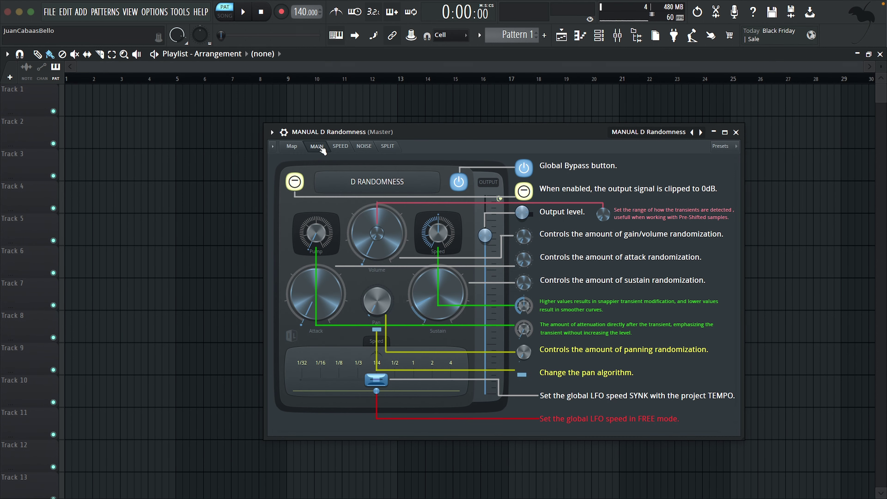
left_click(340, 147)
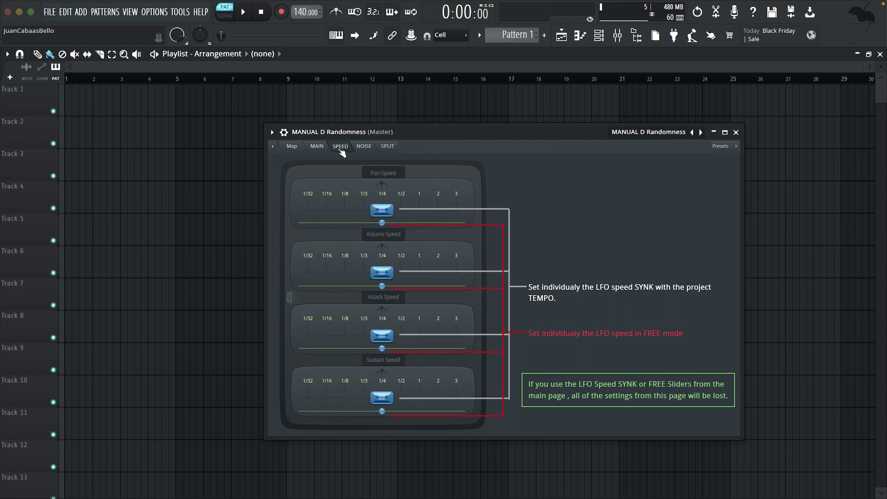
left_click(363, 147)
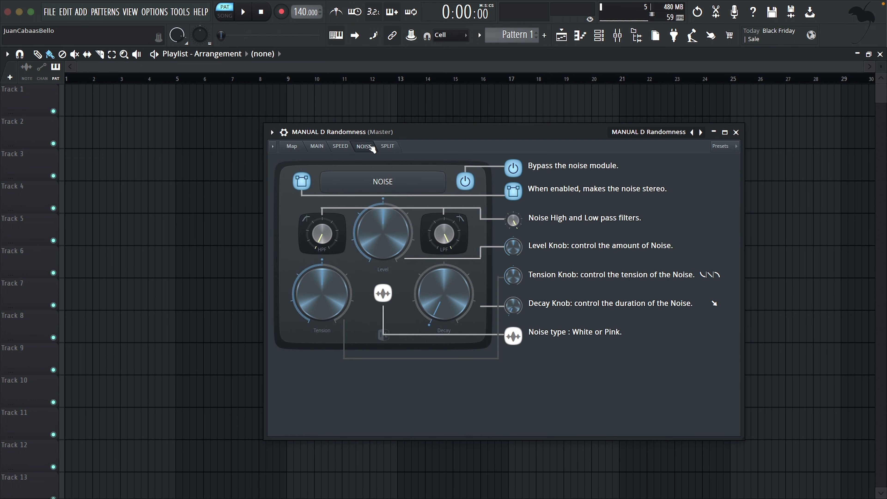
left_click(388, 146)
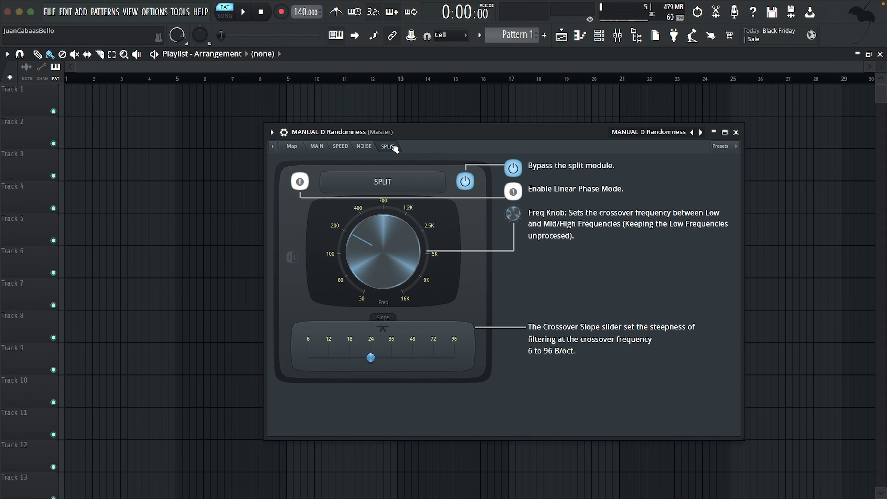
left_click(736, 133)
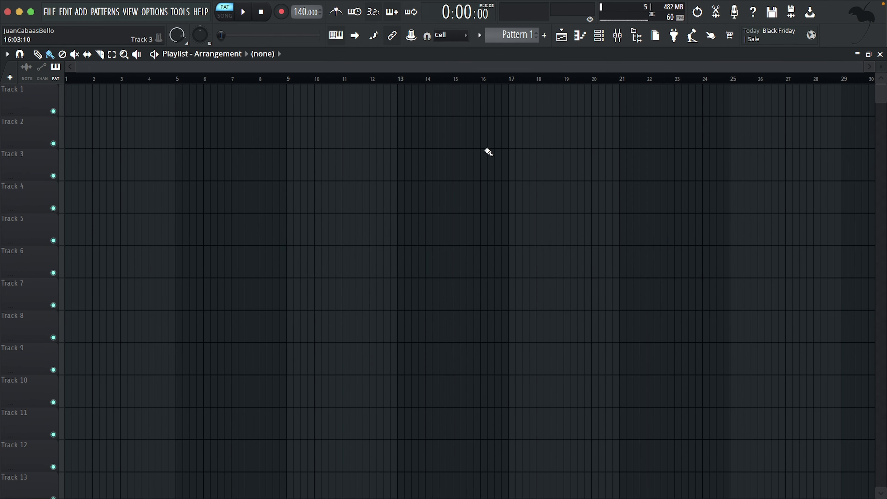
- Load D Randomness from the custom effect category numbered 1 into an empty slot on the Master mixer track
key("F9")
left_click(749, 264)
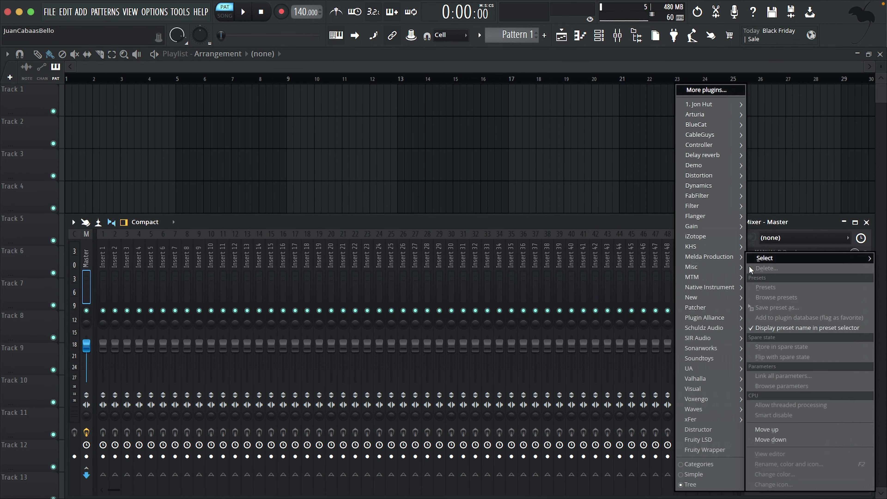
mouse_move(697, 104)
left_click(647, 103)
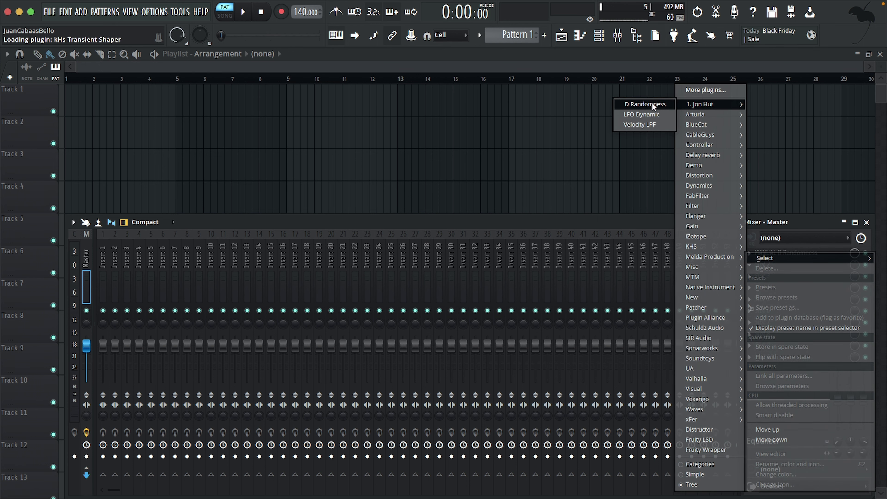
- Show the D Randomness map, open its built-in MANUAL module and view the MAIN page
left_click(381, 124)
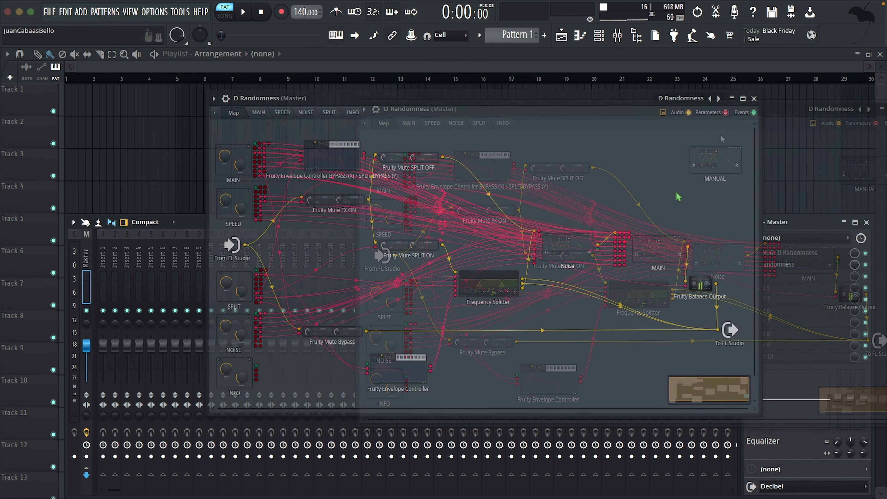
left_click(716, 166)
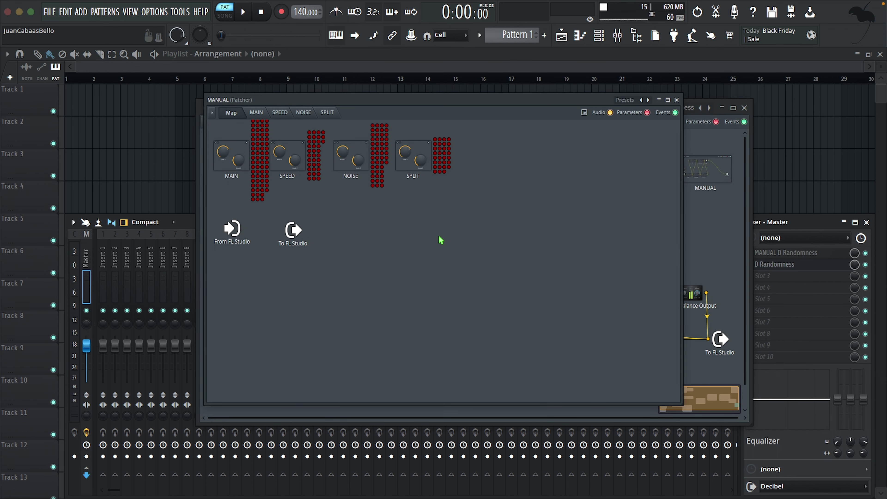
left_click(255, 115)
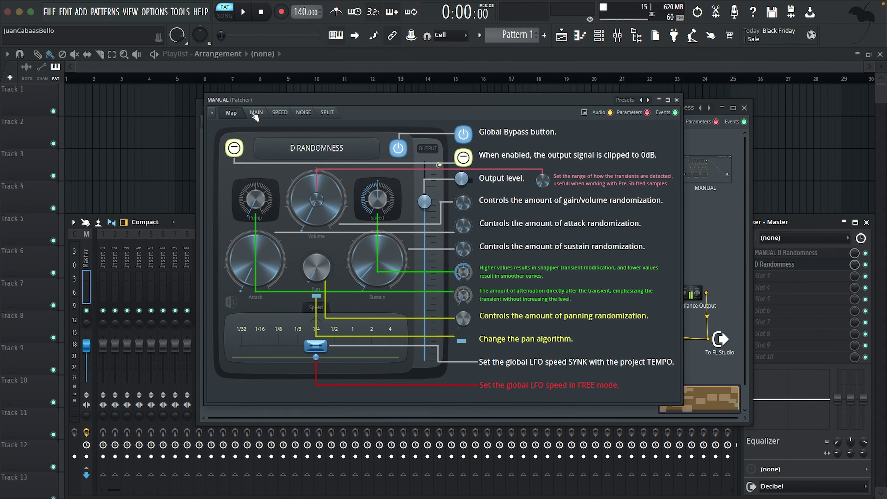